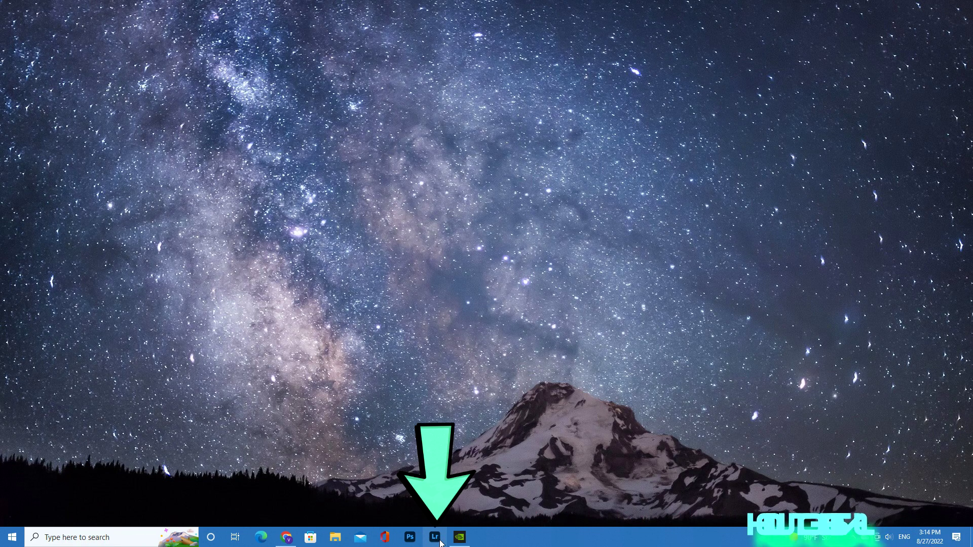
# Launch Lightroom with the Milky Way photo and open the File menu
pyautogui.click(435, 538)
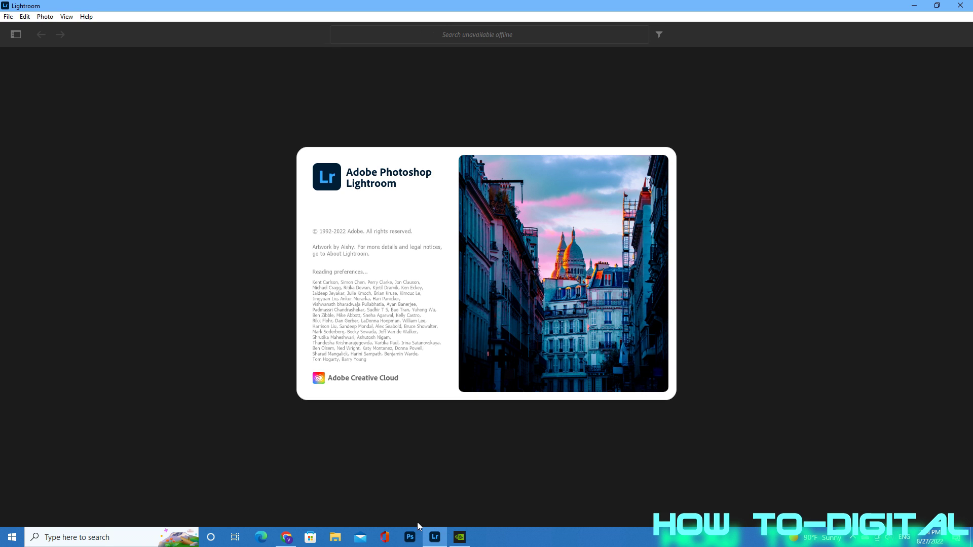
pyautogui.click(8, 16)
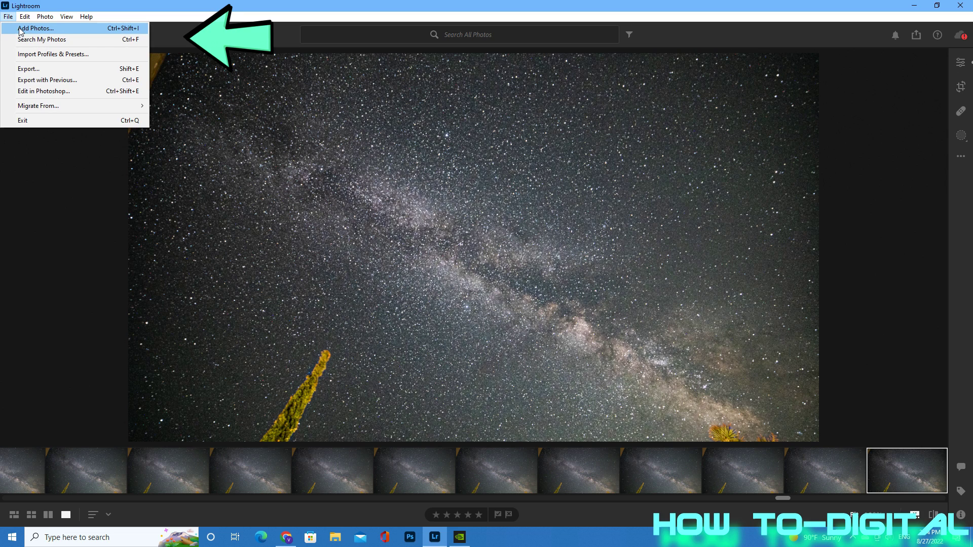
# Select all ten photos in the Batch folder and send them to import review
pyautogui.click(21, 29)
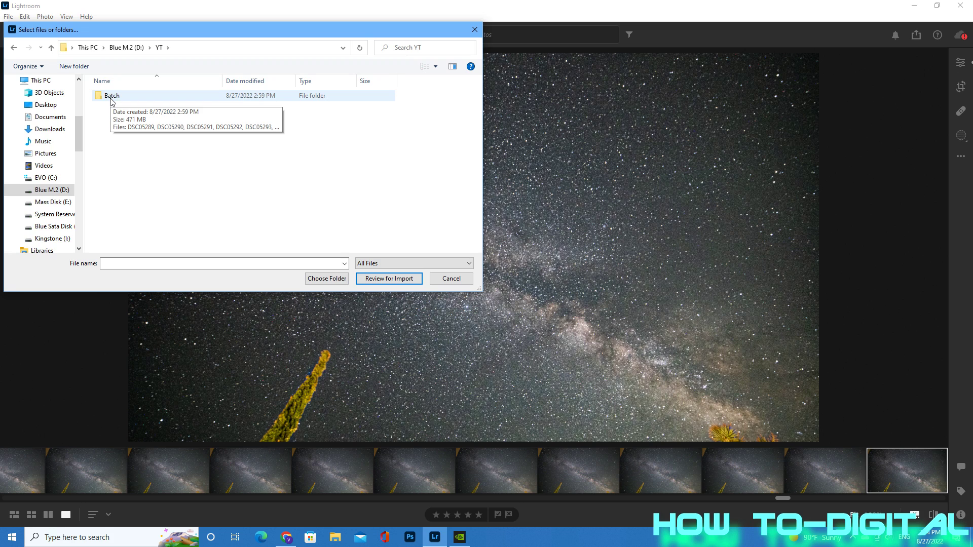
pyautogui.doubleClick(110, 98)
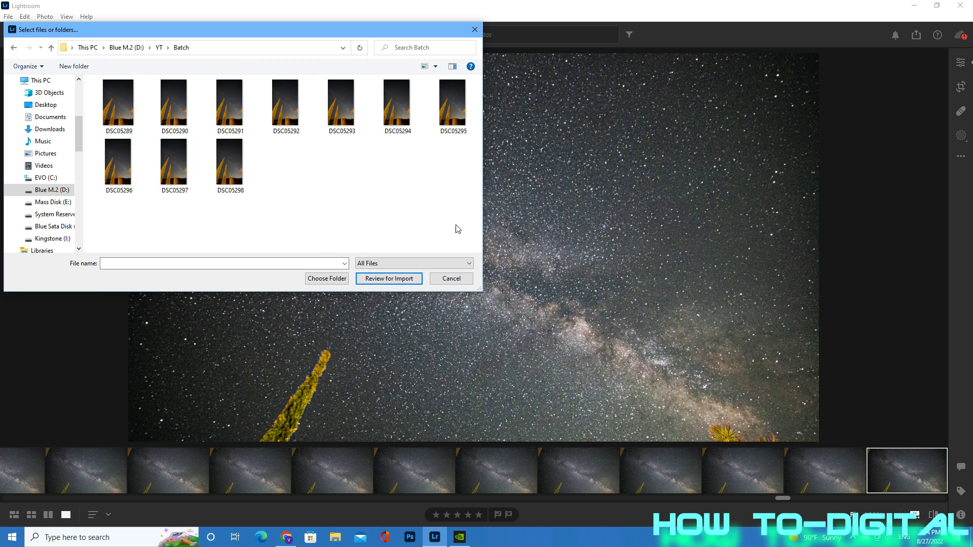
pyautogui.moveTo(457, 229); pyautogui.dragTo(52, 49)
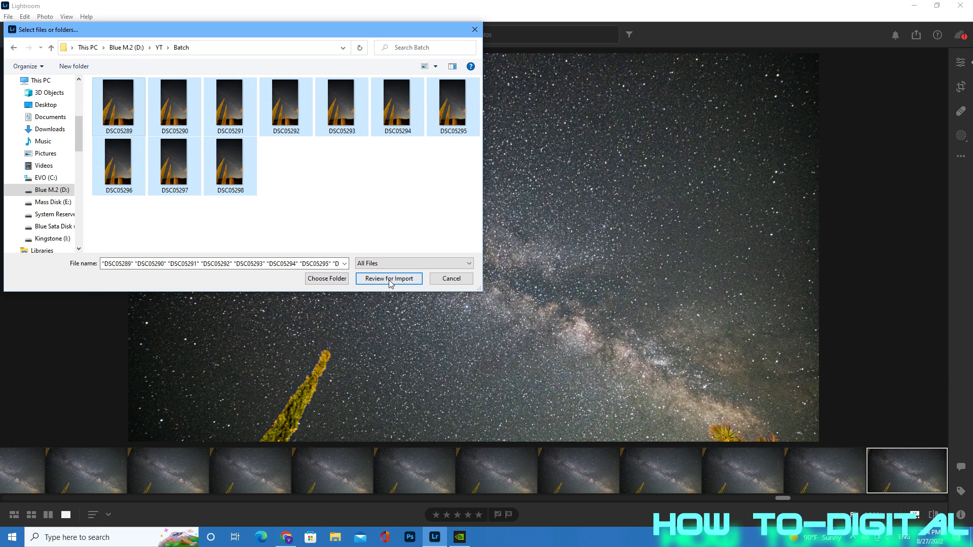
pyautogui.click(389, 278)
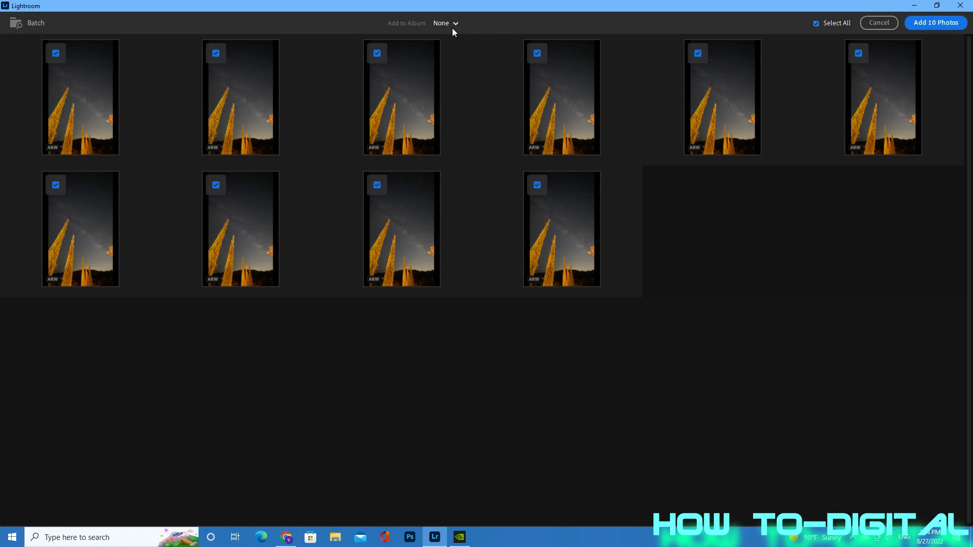
# Create an album named 'Batch' and add the ten reviewed photos to it
pyautogui.click(452, 28)
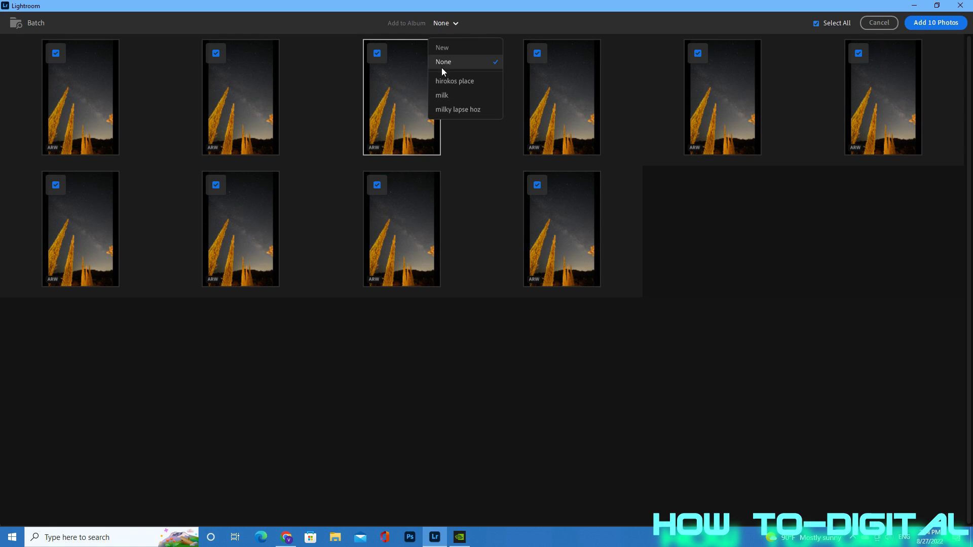
pyautogui.click(444, 48)
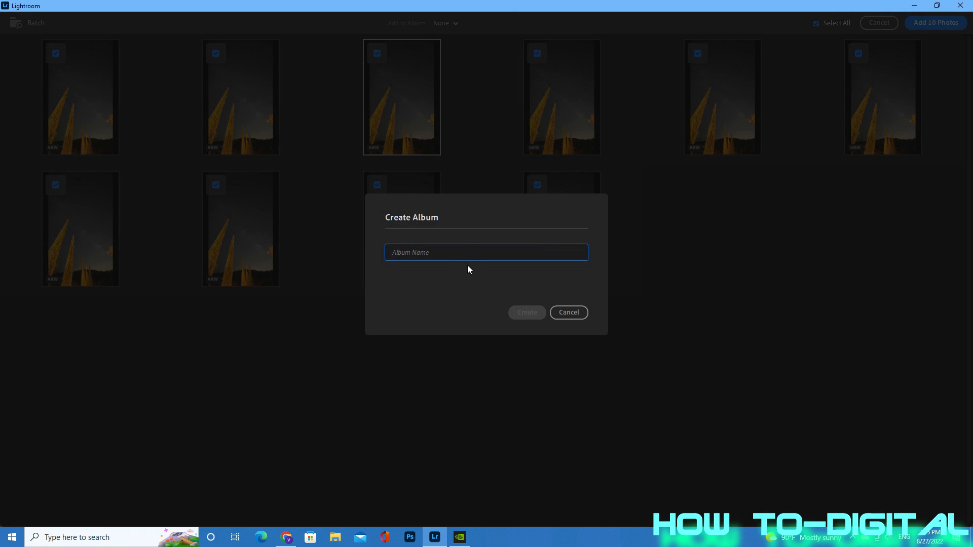
pyautogui.write('Batch')
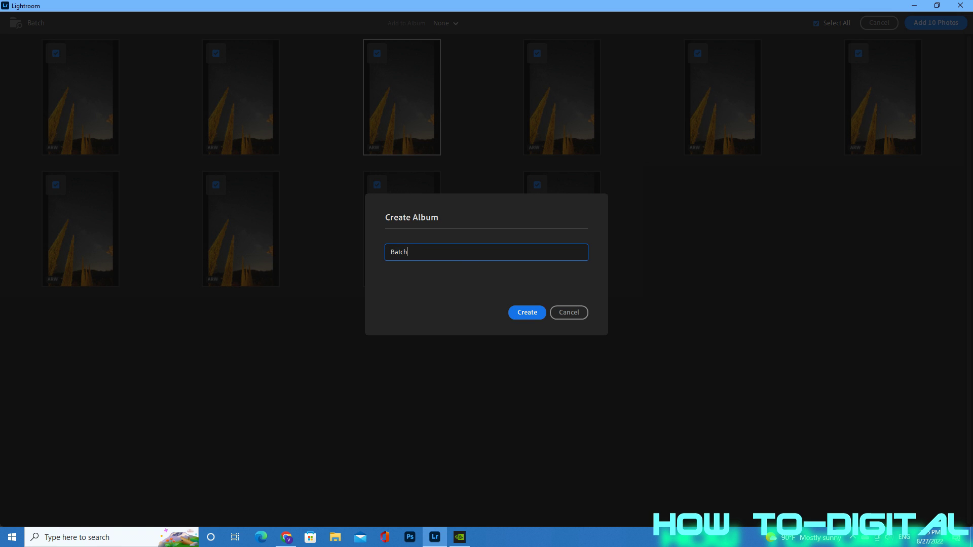
pyautogui.click(535, 318)
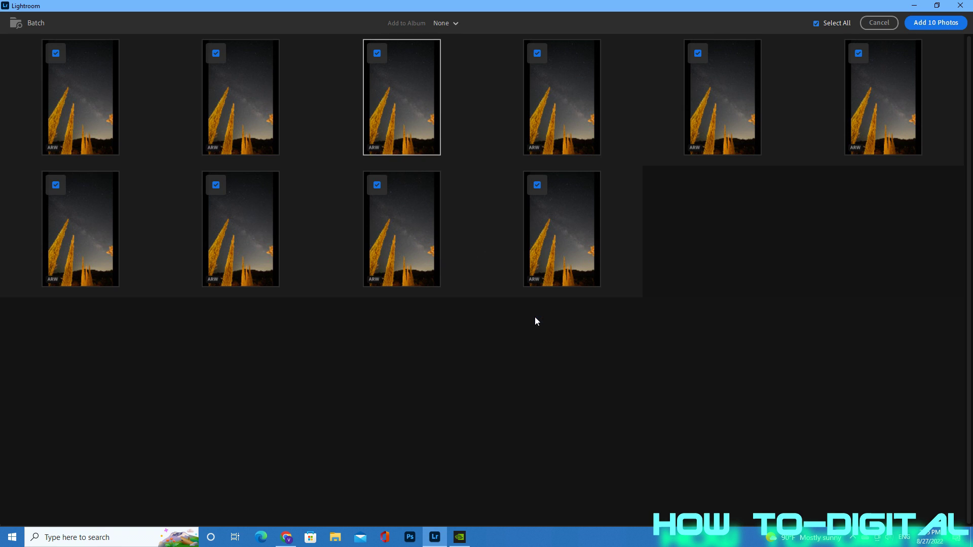
pyautogui.click(937, 23)
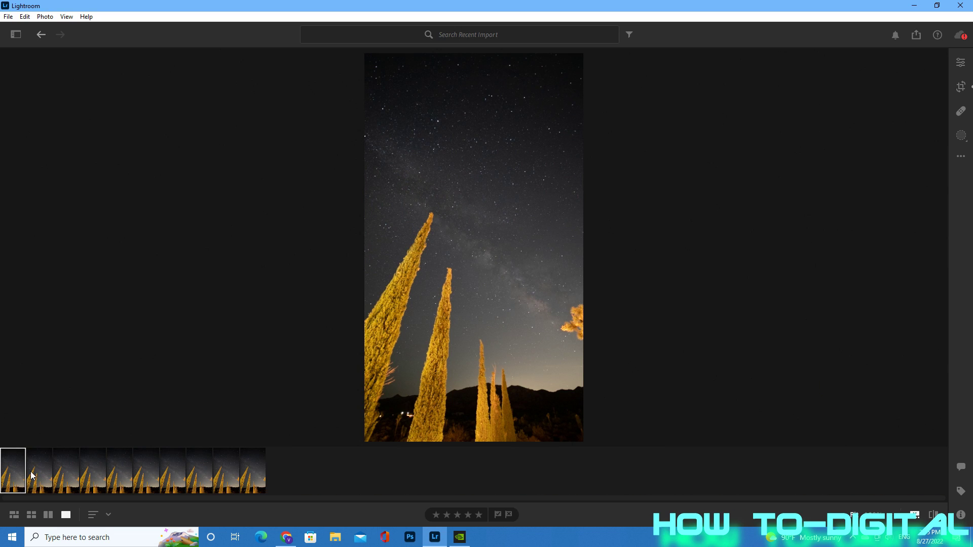
# Browse the imported photos in the filmstrip, then return to the first one
pyautogui.click(38, 477)
pyautogui.click(79, 477)
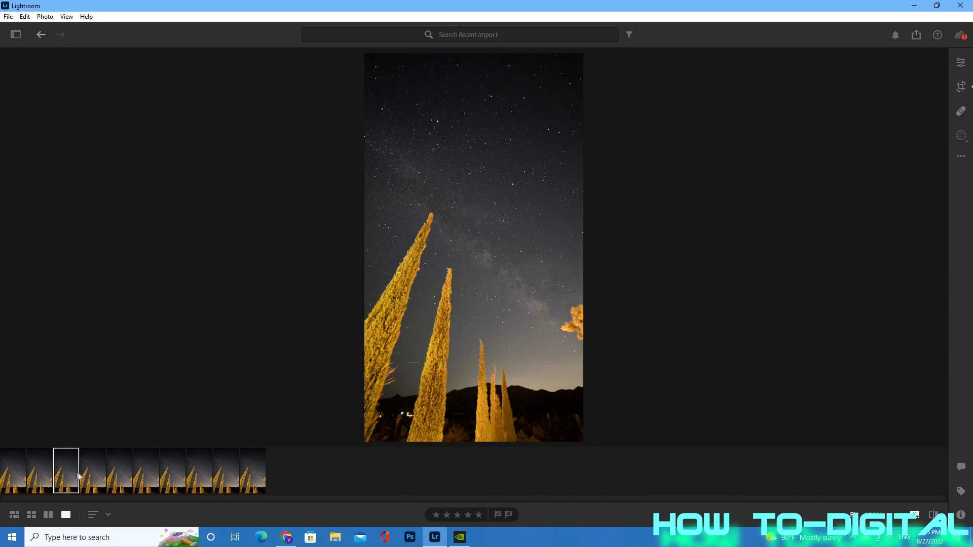
pyautogui.press('Right')
pyautogui.press('Right')
pyautogui.press('Right')
pyautogui.press('Right')
pyautogui.press('Right')
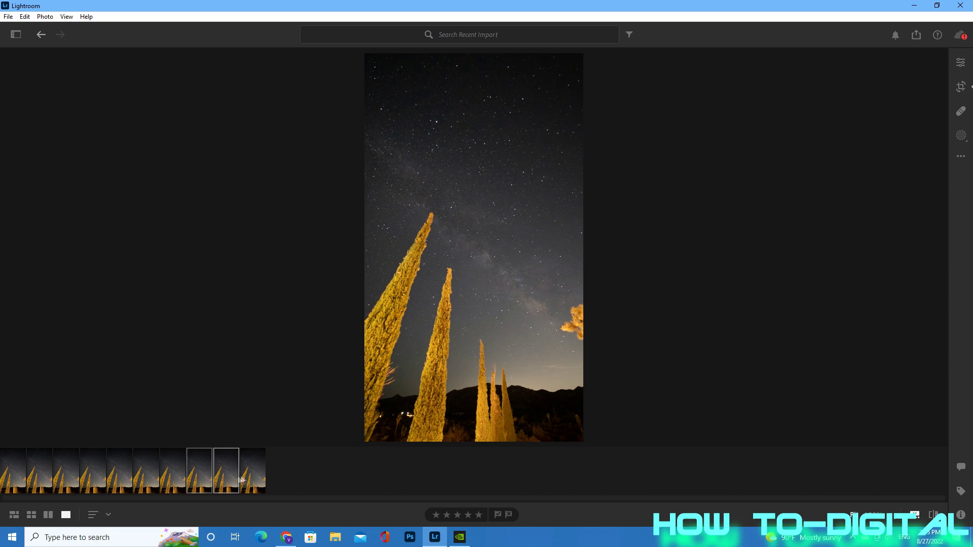
pyautogui.press('Right')
pyautogui.click(20, 468)
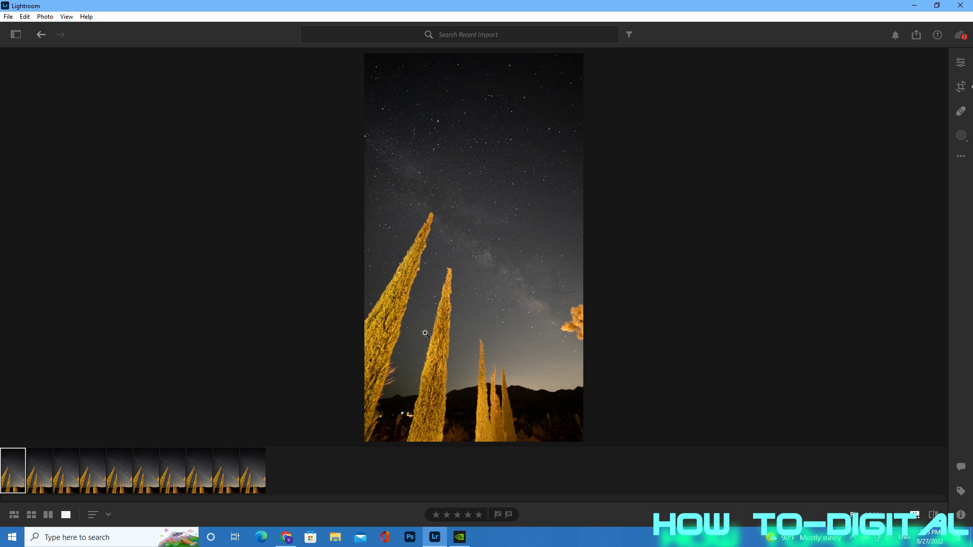
# Set Tint to +17, cool the Temp, raise Vibrance and reset Saturation to zero
pyautogui.click(961, 63)
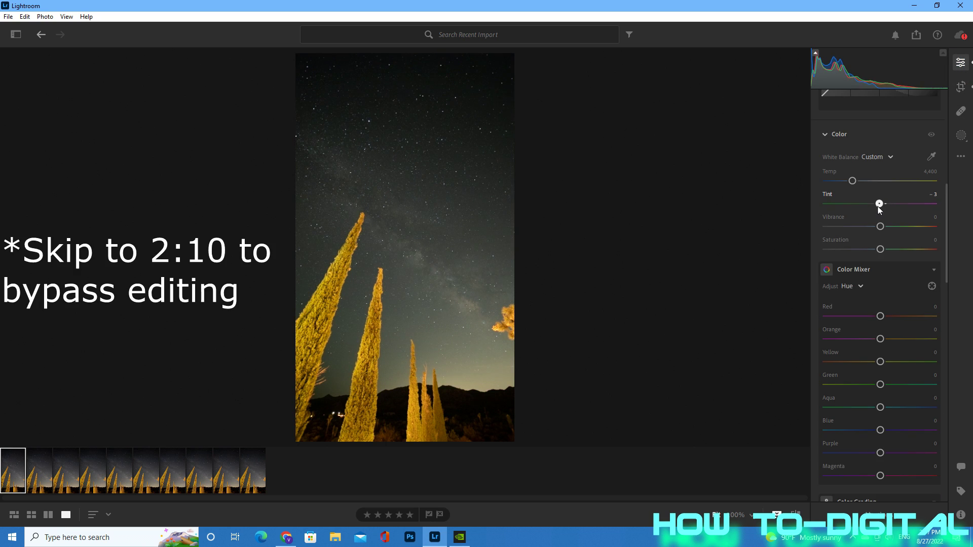
pyautogui.moveTo(881, 203); pyautogui.dragTo(844, 189)
pyautogui.doubleClick(844, 185)
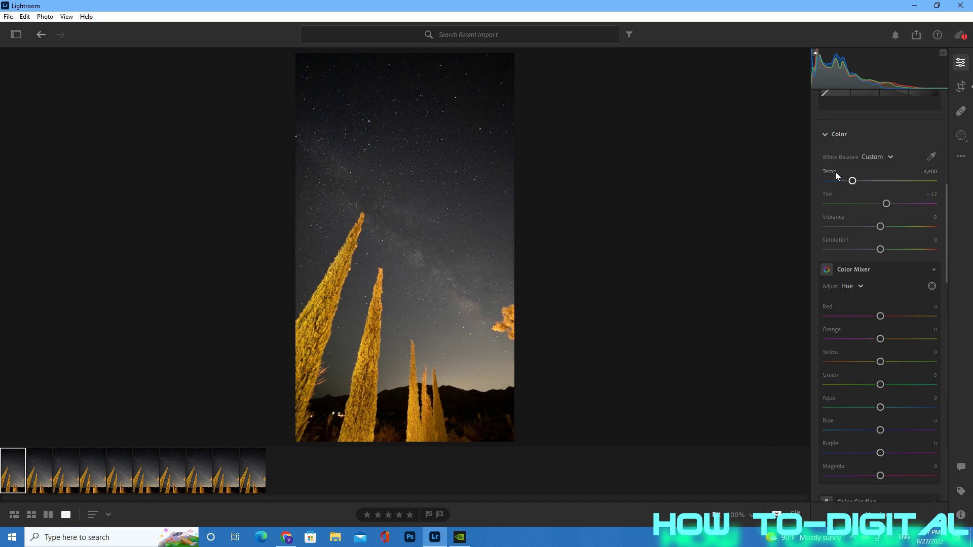
pyautogui.moveTo(853, 183); pyautogui.dragTo(845, 187)
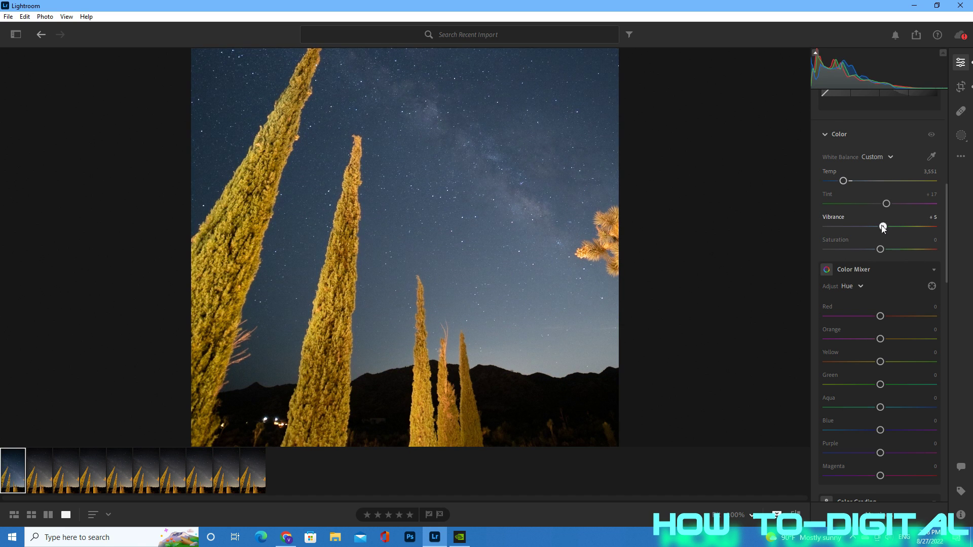
pyautogui.moveTo(883, 229)
pyautogui.mouseDown()
pyautogui.moveTo(896, 229)
pyautogui.moveTo(888, 251)
pyautogui.mouseUp()
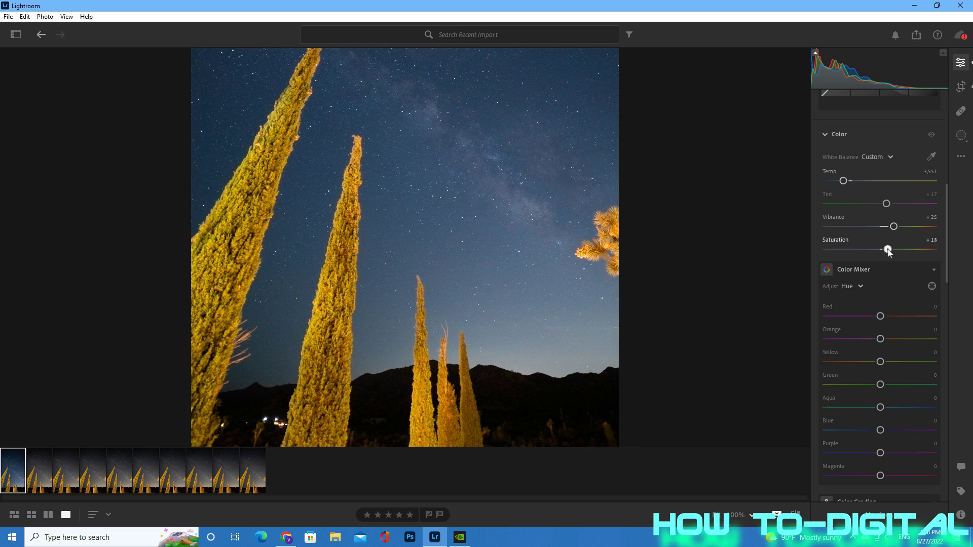
pyautogui.doubleClick(885, 249)
pyautogui.scroll(-3, 881, 327)
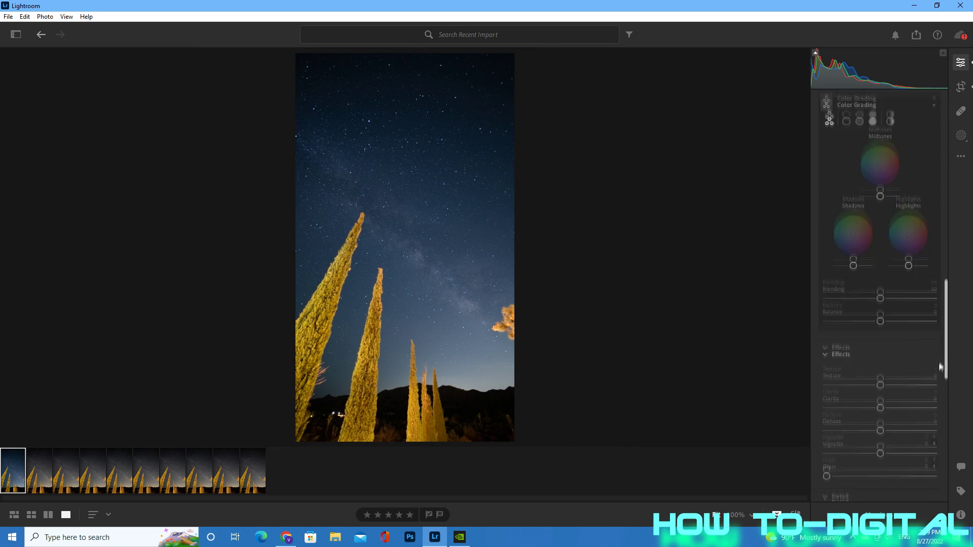
pyautogui.scroll(-2, 880, 314)
# Boost Texture to bring out the stars, brighten Exposure and try different Highlights levels
pyautogui.moveTo(880, 315)
pyautogui.mouseDown()
pyautogui.moveTo(912, 314)
pyautogui.moveTo(897, 360)
pyautogui.mouseUp()
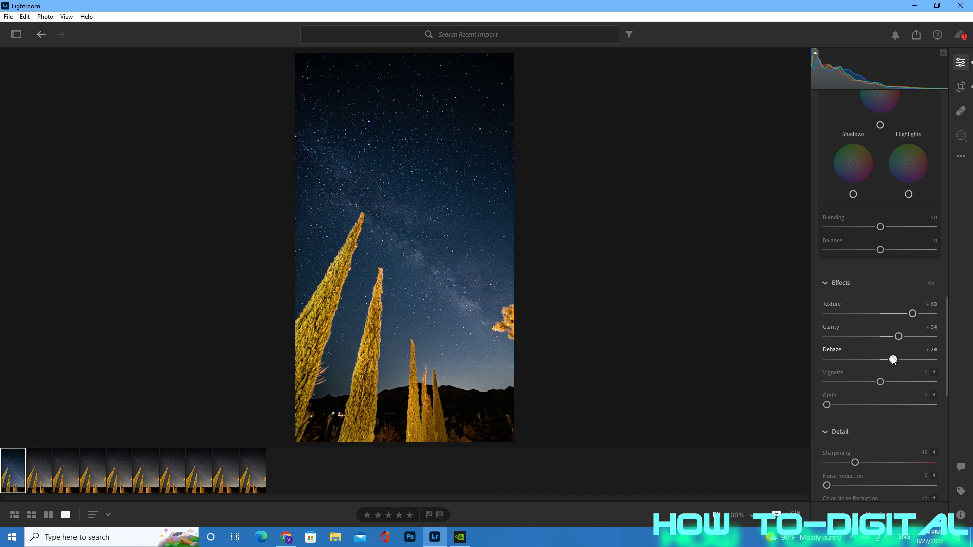
pyautogui.scroll(5, 875, 305)
pyautogui.scroll(5, 867, 228)
pyautogui.scroll(5, 866, 172)
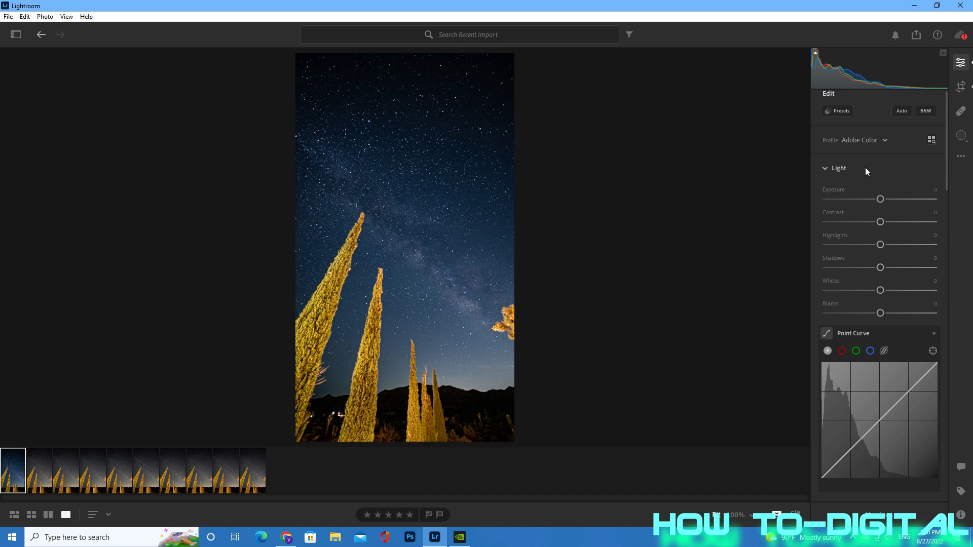
pyautogui.moveTo(880, 207)
pyautogui.mouseDown()
pyautogui.moveTo(902, 252)
pyautogui.moveTo(891, 274)
pyautogui.moveTo(934, 274)
pyautogui.moveTo(891, 275)
pyautogui.mouseUp()
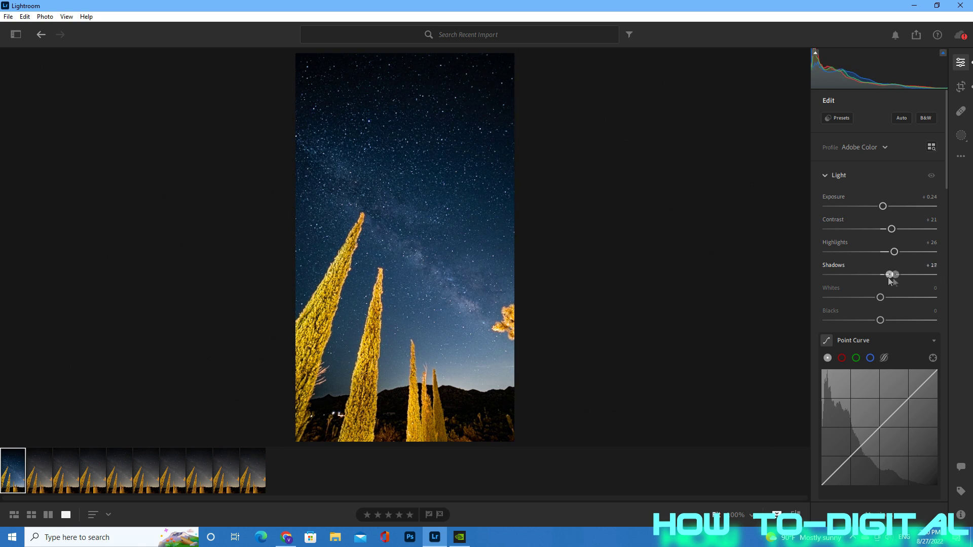
pyautogui.moveTo(827, 192); pyautogui.dragTo(867, 192)
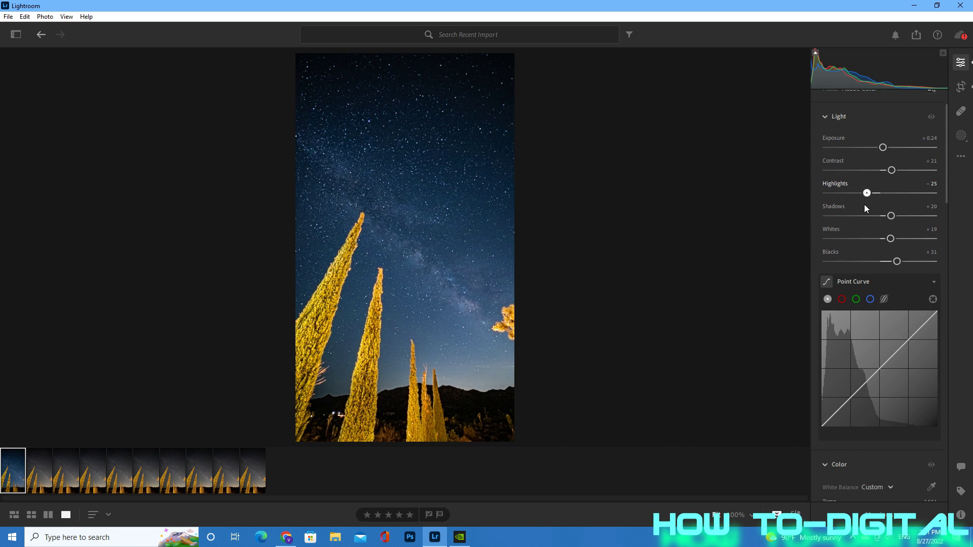
pyautogui.scroll(-1, 948, 205)
pyautogui.moveTo(947, 206); pyautogui.dragTo(948, 246)
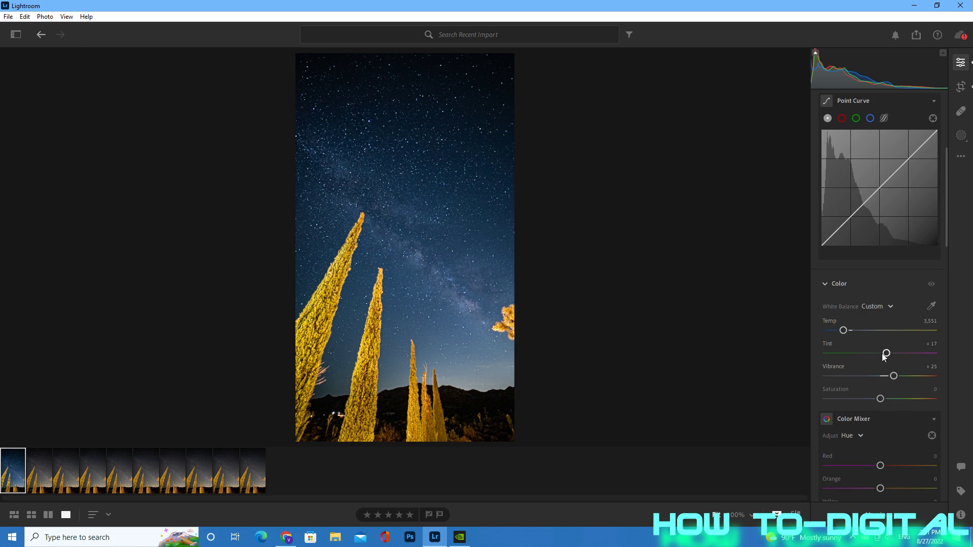
pyautogui.scroll(-3, 875, 373)
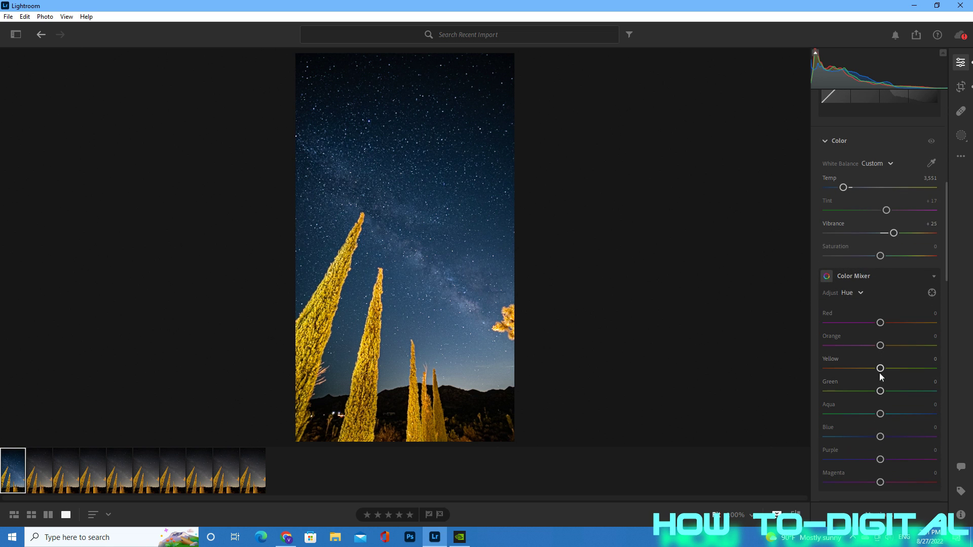
pyautogui.scroll(-1, 859, 296)
# Switch the Color Mixer to per-colour controls and shift the green tones' hue
pyautogui.click(862, 255)
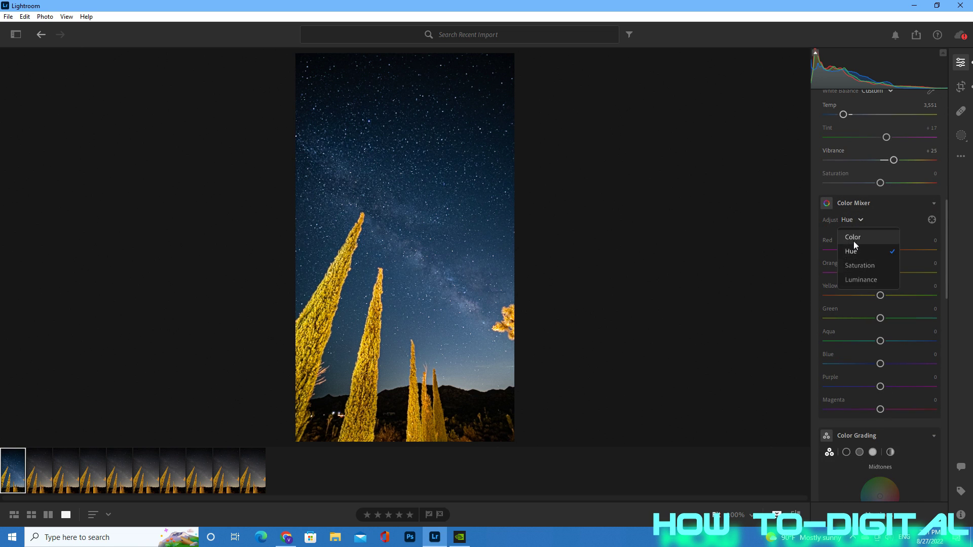
pyautogui.click(867, 277)
pyautogui.moveTo(881, 346); pyautogui.dragTo(863, 346)
pyautogui.click(870, 274)
pyautogui.moveTo(879, 300)
pyautogui.mouseDown()
pyautogui.moveTo(906, 300)
pyautogui.moveTo(880, 301)
pyautogui.mouseUp()
# Target the yellow plants in the photo, setting Yellow Hue +6 and Luminance -59
pyautogui.click(875, 300)
pyautogui.click(932, 254)
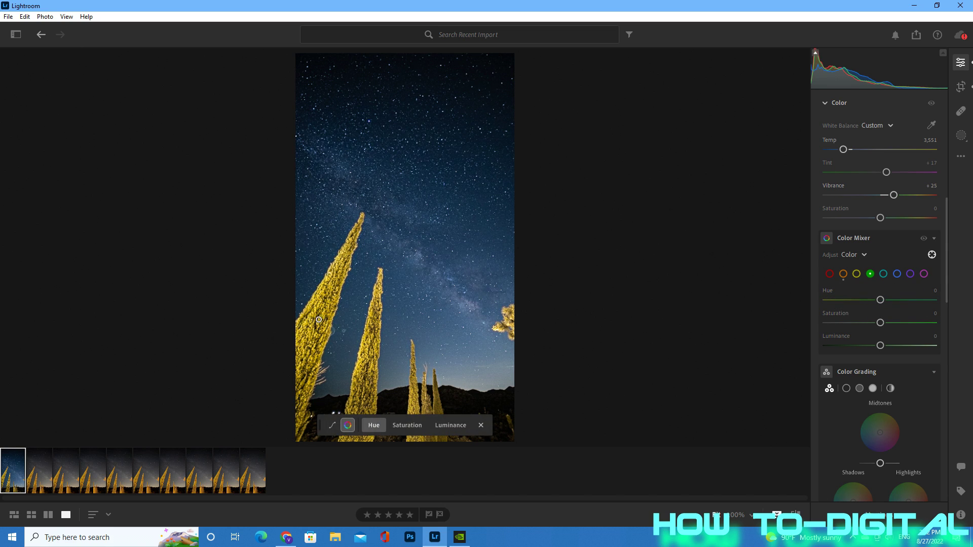
pyautogui.moveTo(333, 319); pyautogui.dragTo(364, 320)
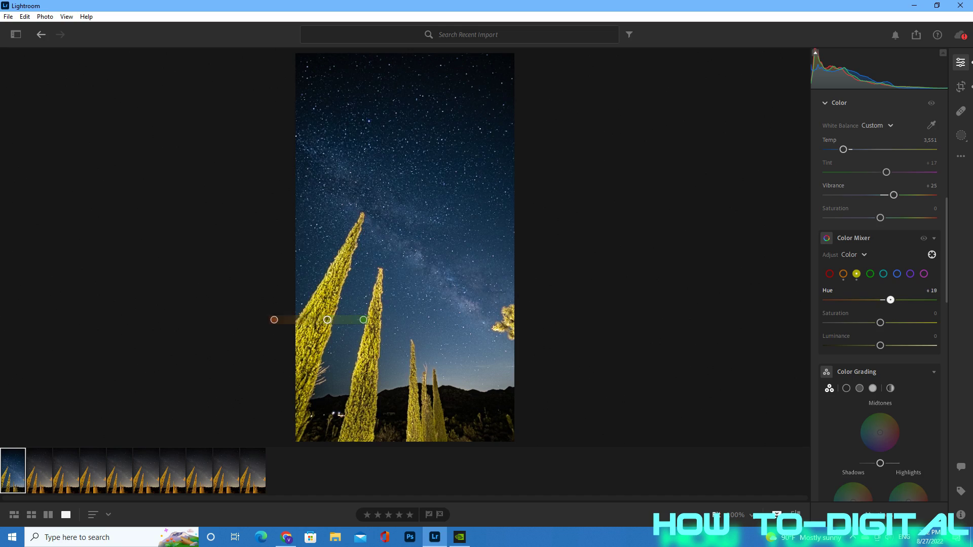
pyautogui.moveTo(363, 319); pyautogui.dragTo(327, 320)
pyautogui.moveTo(881, 345); pyautogui.dragTo(849, 345)
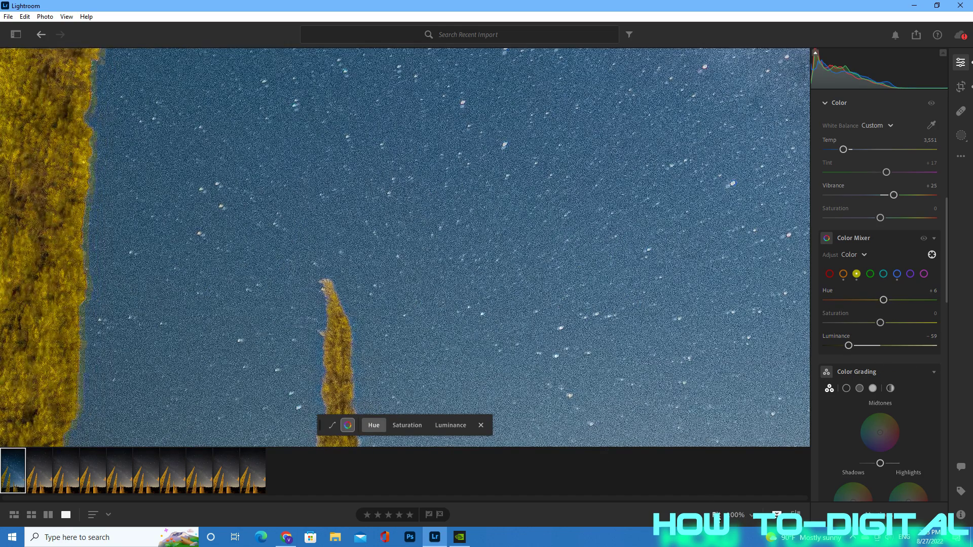
pyautogui.click(753, 515)
pyautogui.click(769, 346)
pyautogui.click(933, 255)
pyautogui.moveTo(346, 152); pyautogui.dragTo(350, 330)
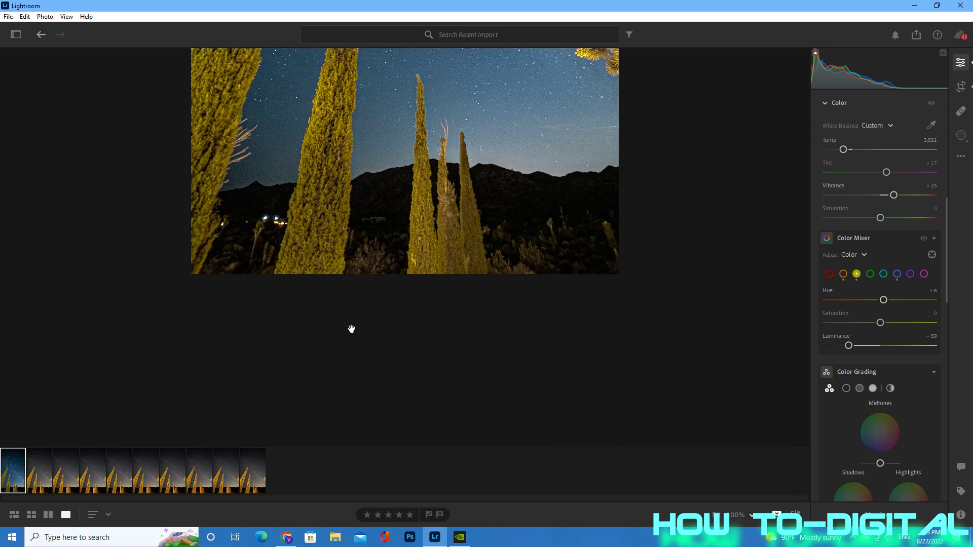
# Fit the photo in view and set Contrast +9, Highlights -57, Whites +31, Blacks +10
pyautogui.click(361, 320)
pyautogui.scroll(10, 882, 289)
pyautogui.moveTo(870, 245)
pyautogui.mouseDown()
pyautogui.moveTo(880, 246)
pyautogui.moveTo(886, 221)
pyautogui.mouseUp()
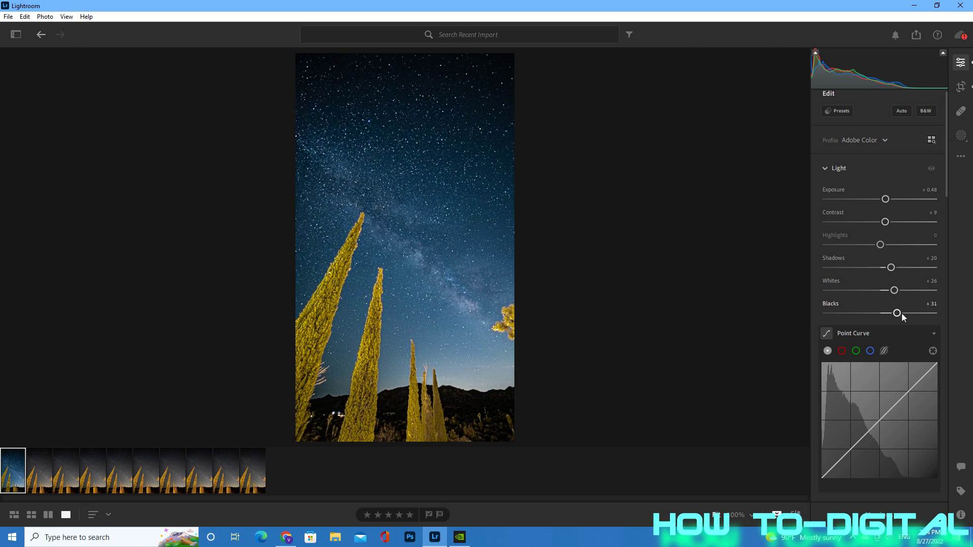
pyautogui.moveTo(897, 312)
pyautogui.mouseDown()
pyautogui.moveTo(875, 313)
pyautogui.moveTo(885, 313)
pyautogui.mouseUp()
pyautogui.moveTo(880, 244); pyautogui.dragTo(850, 244)
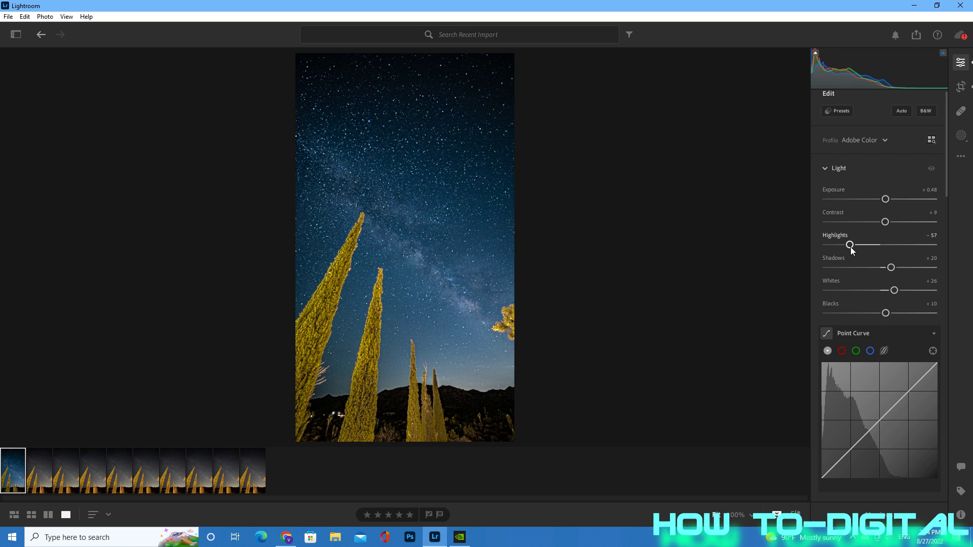
pyautogui.moveTo(894, 290); pyautogui.dragTo(897, 290)
# Paint a small, soft brush mask along the Milky Way band
pyautogui.click(961, 135)
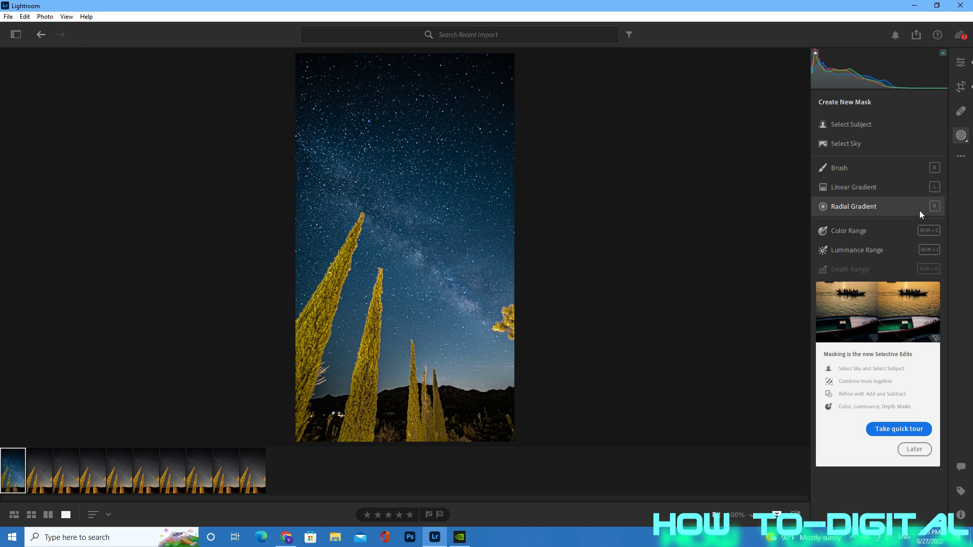
pyautogui.click(867, 206)
pyautogui.click(961, 135)
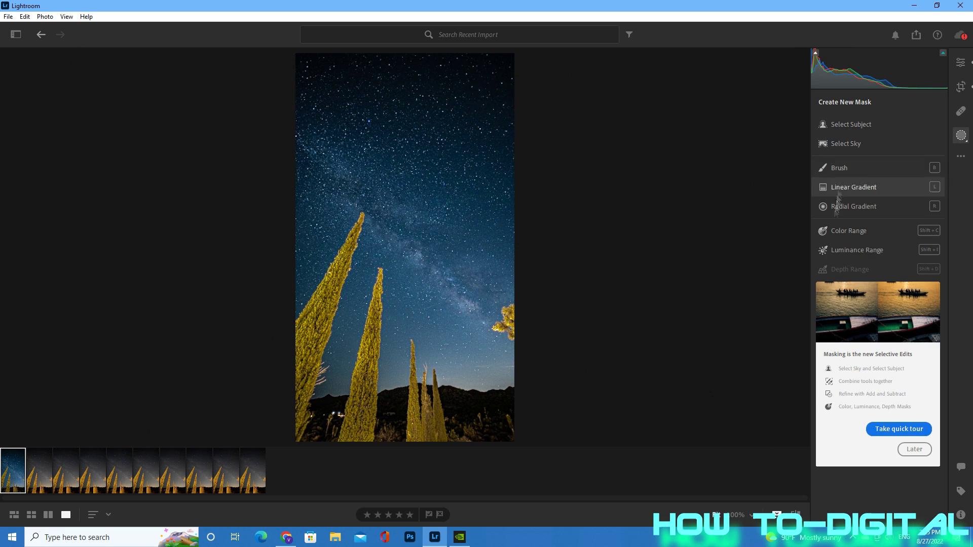
pyautogui.click(852, 165)
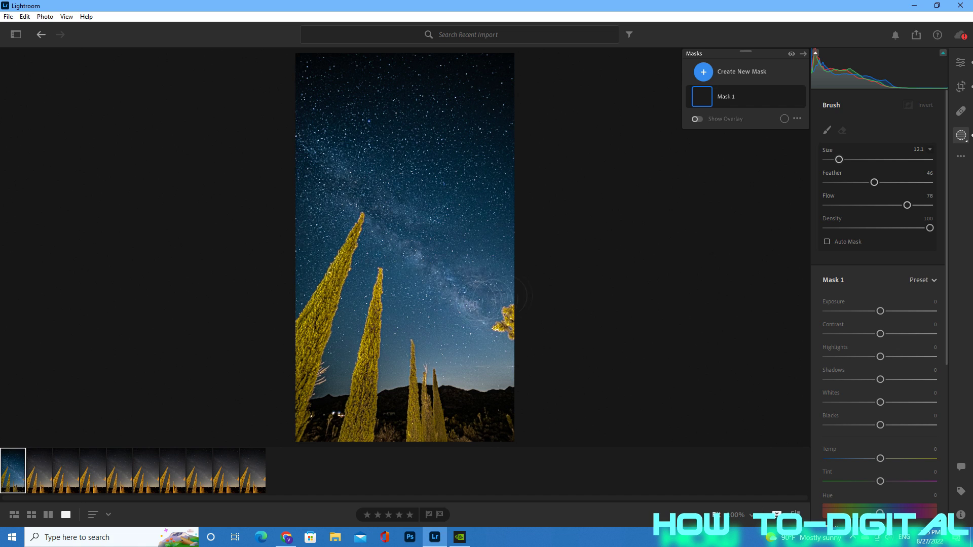
pyautogui.moveTo(840, 160); pyautogui.dragTo(838, 160)
pyautogui.moveTo(477, 306); pyautogui.dragTo(424, 249)
# Give the mask Exposure +0.56, Shadows +15, Whites +14, Texture +49, Clarity +24, Sharpness +25
pyautogui.moveTo(934, 334)
pyautogui.mouseDown()
pyautogui.moveTo(877, 357)
pyautogui.moveTo(897, 362)
pyautogui.mouseUp()
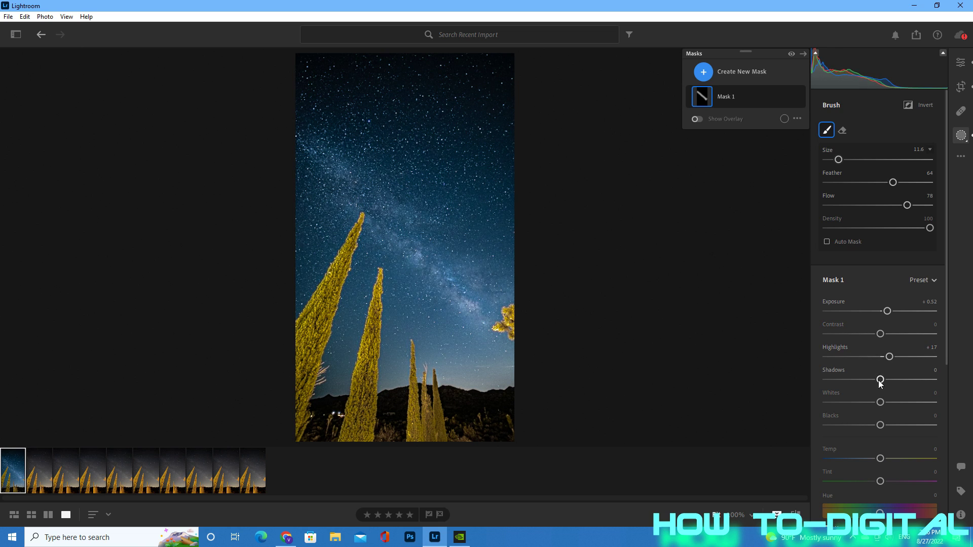
pyautogui.moveTo(880, 381); pyautogui.dragTo(888, 402)
pyautogui.scroll(-3, 897, 435)
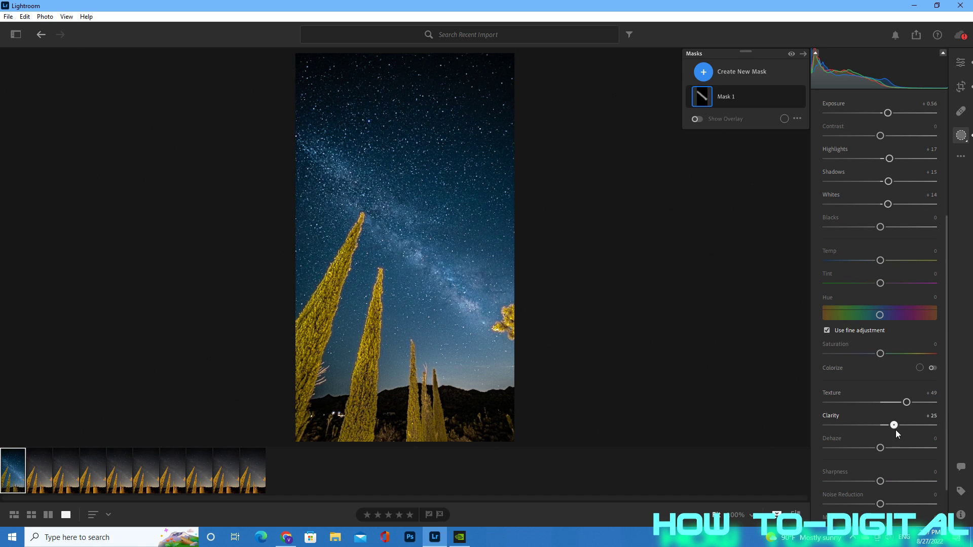
pyautogui.moveTo(899, 438); pyautogui.dragTo(902, 450)
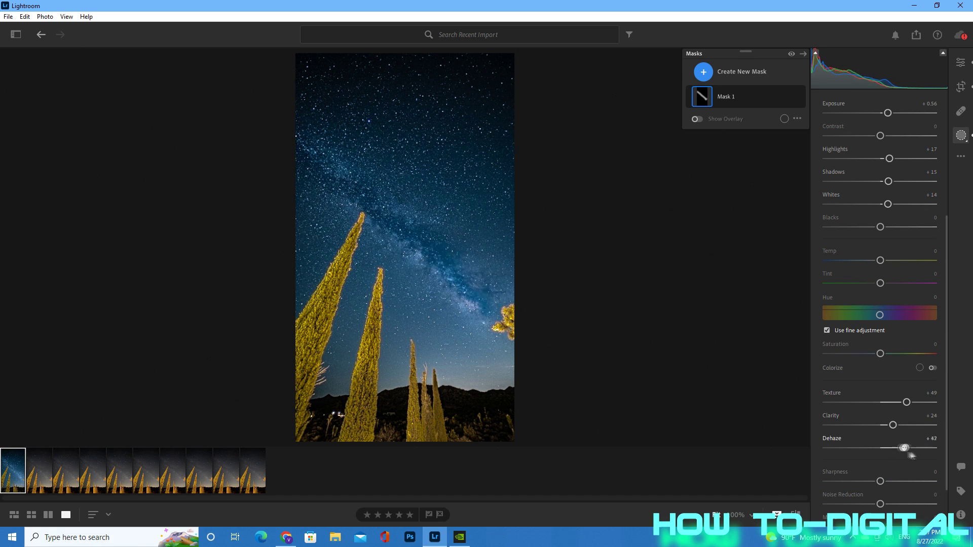
pyautogui.moveTo(880, 481); pyautogui.dragTo(893, 481)
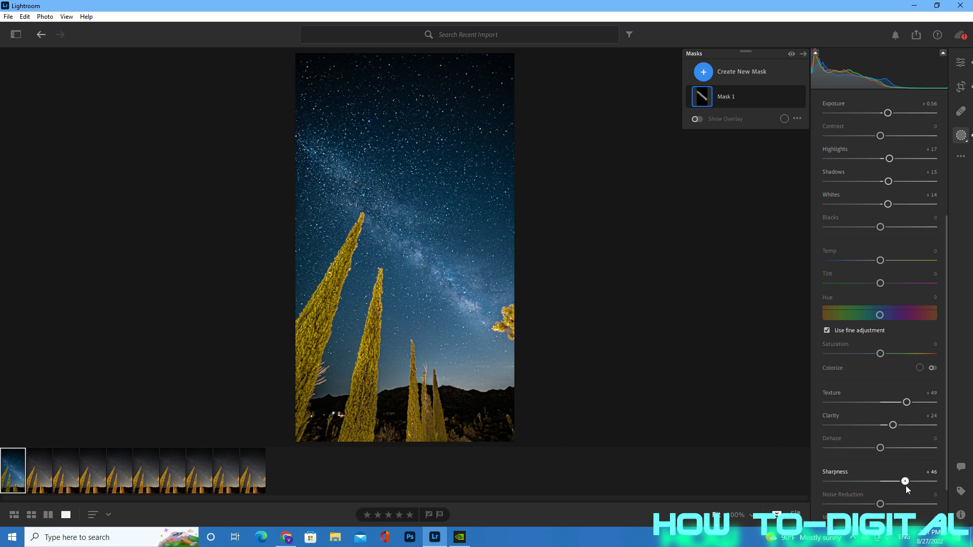
pyautogui.scroll(-1, 943, 457)
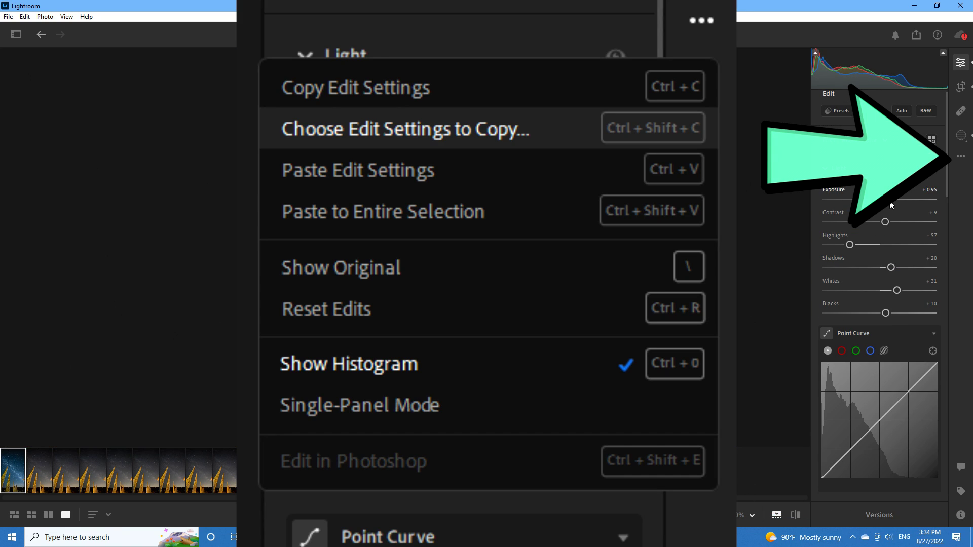
# Copy the photo's edit settings with Masking, Crop and Heal included
pyautogui.click(961, 135)
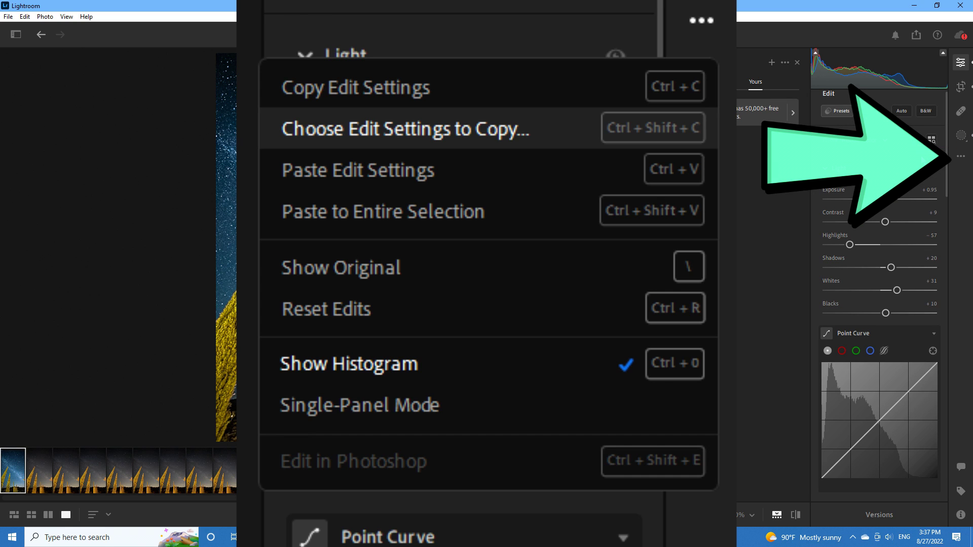
pyautogui.click(962, 156)
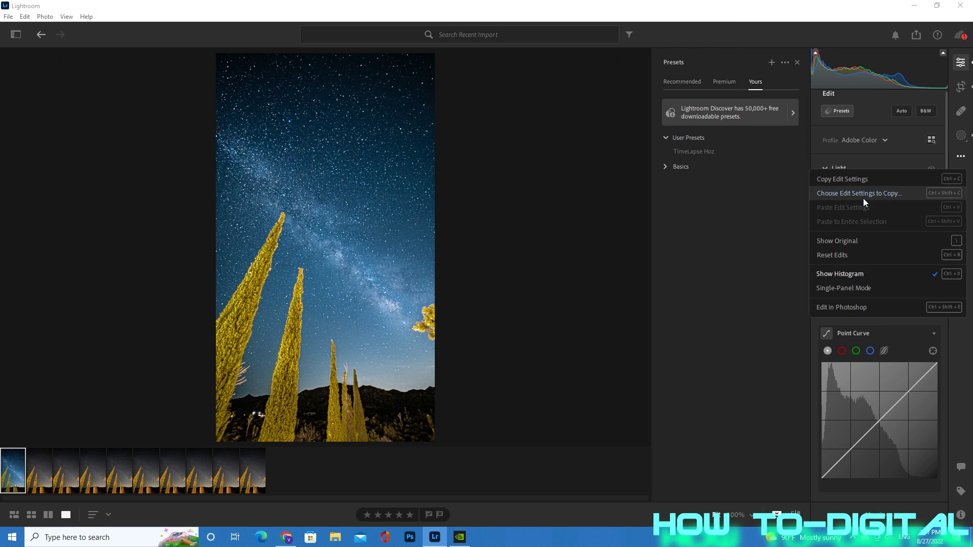
pyautogui.click(863, 193)
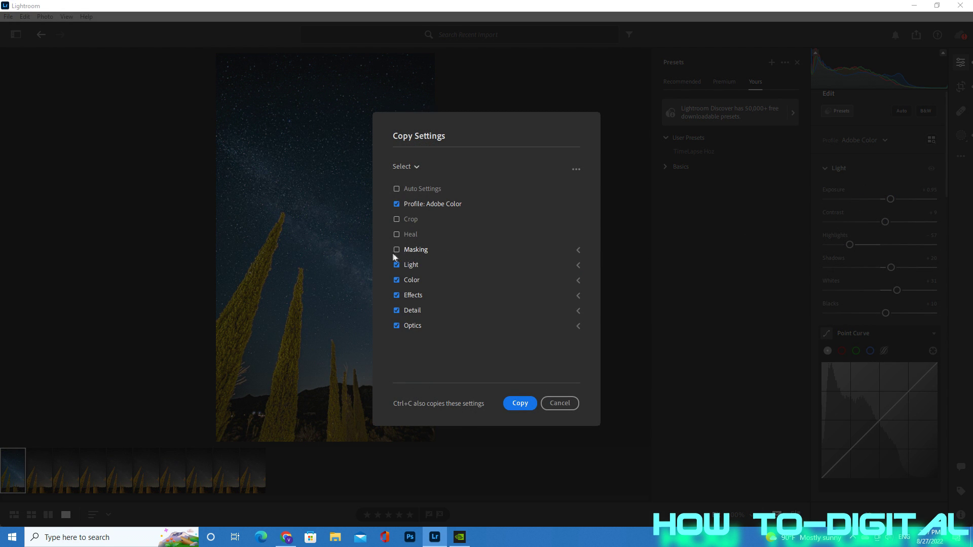
pyautogui.click(396, 250)
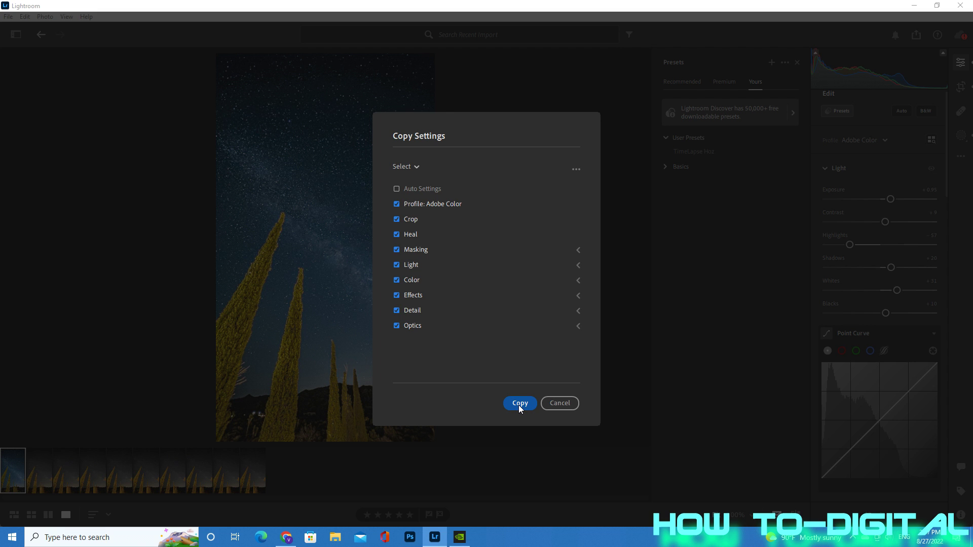
pyautogui.click(518, 405)
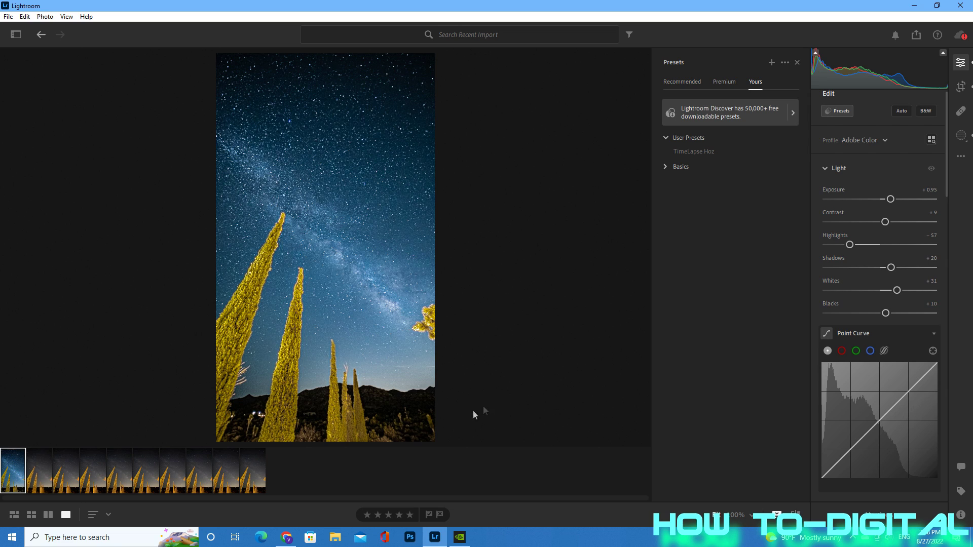
# Paste the first photo's edits and mask onto all selected photos, choosing Merge for masks
pyautogui.click(41, 480)
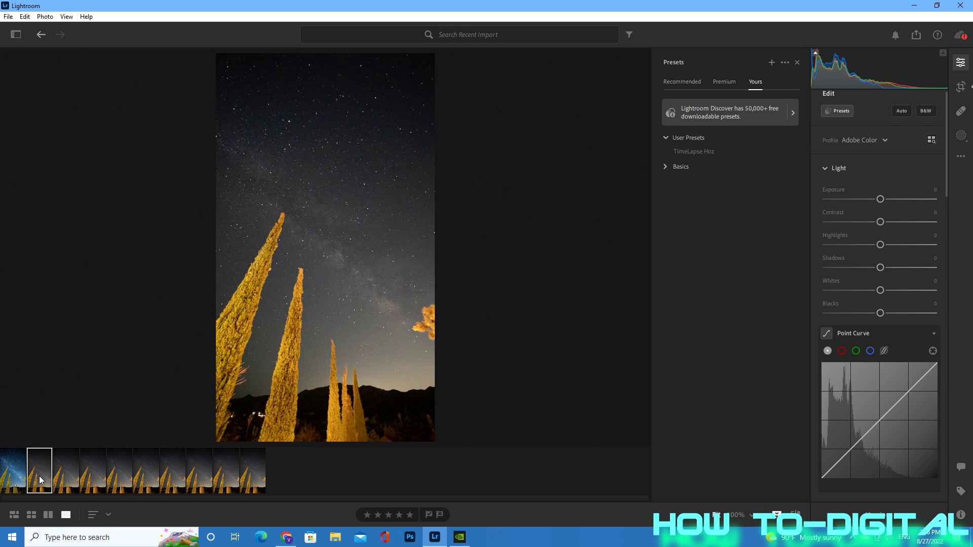
pyautogui.hotkey('ctrl', 'v')
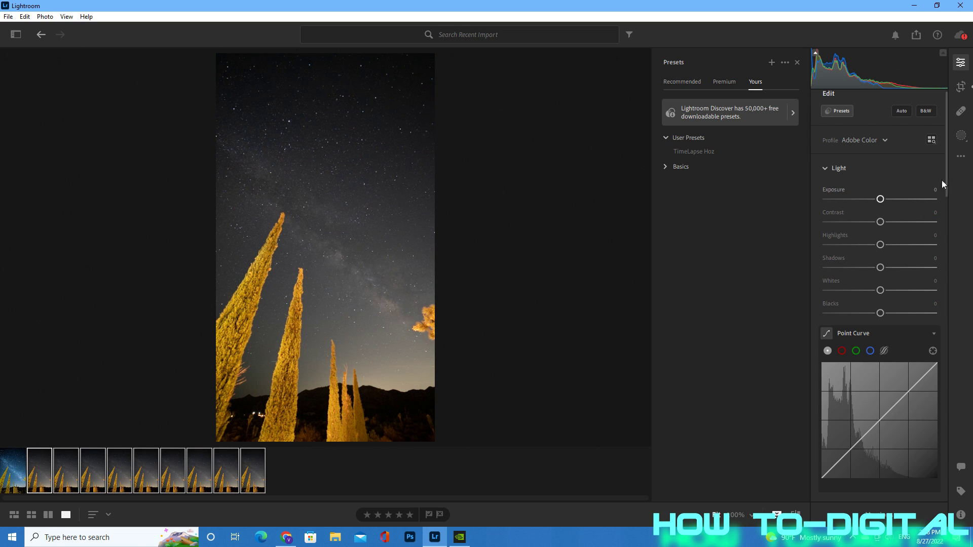
pyautogui.click(961, 157)
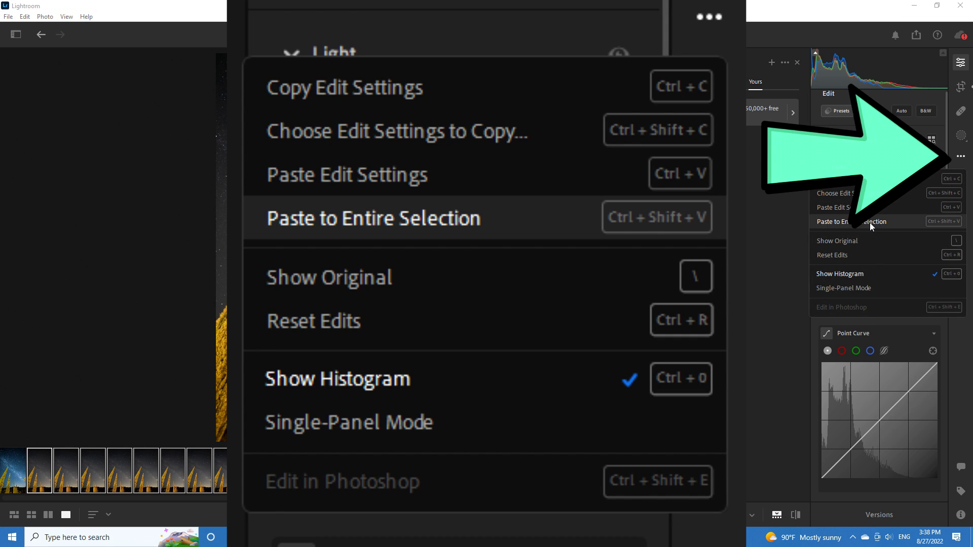
pyautogui.click(870, 223)
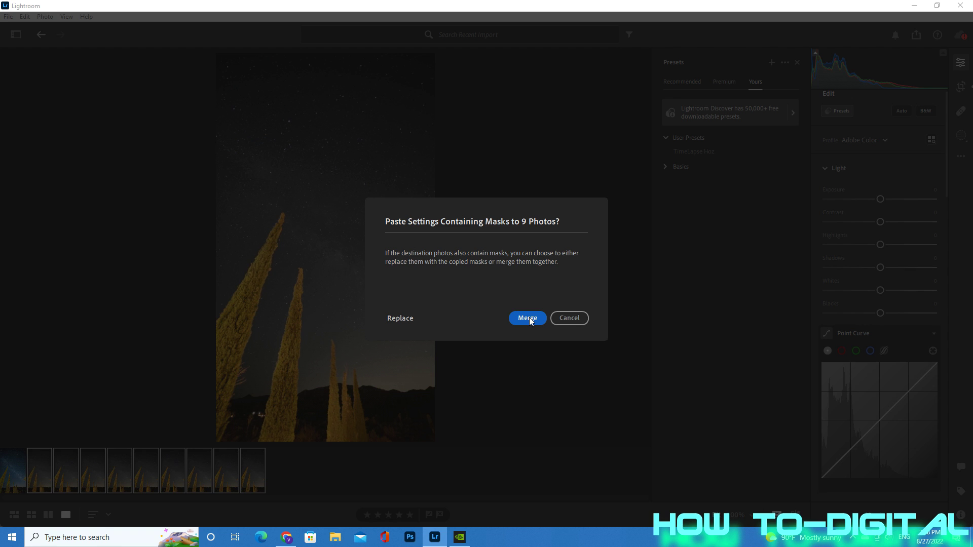
pyautogui.click(529, 317)
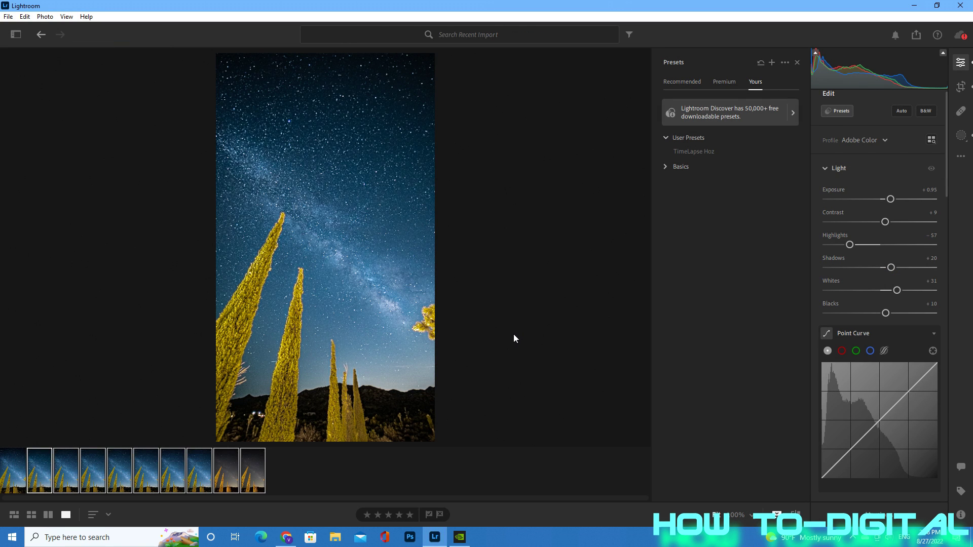
# Step through the filmstrip from the first to the tenth photo to check the pasted edits
pyautogui.click(20, 477)
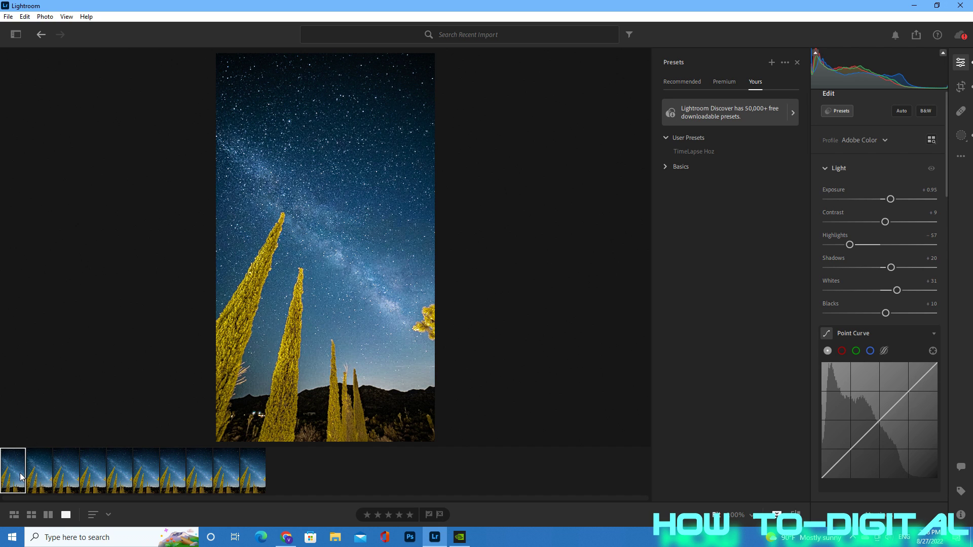
pyautogui.click(38, 478)
pyautogui.click(66, 478)
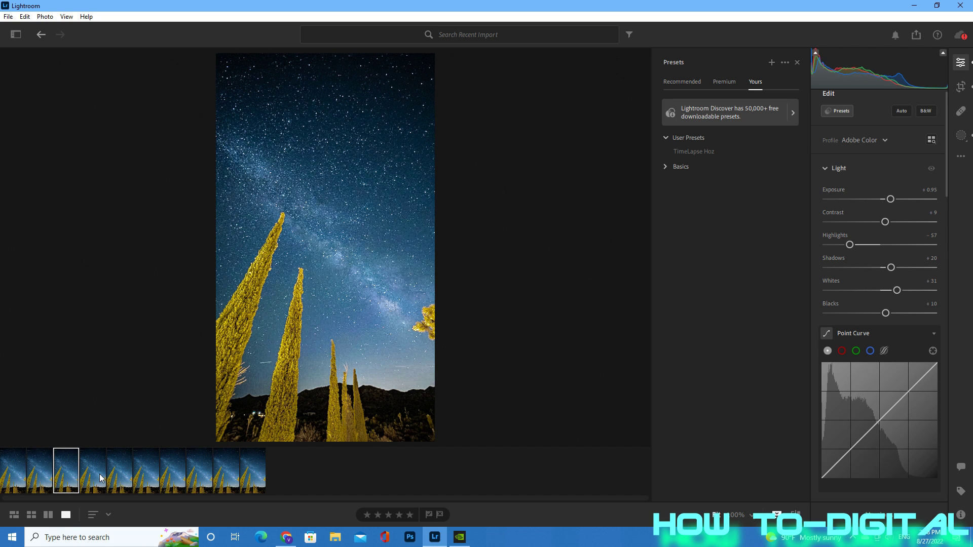
pyautogui.press('Right')
pyautogui.press('Right')
pyautogui.press('Right')
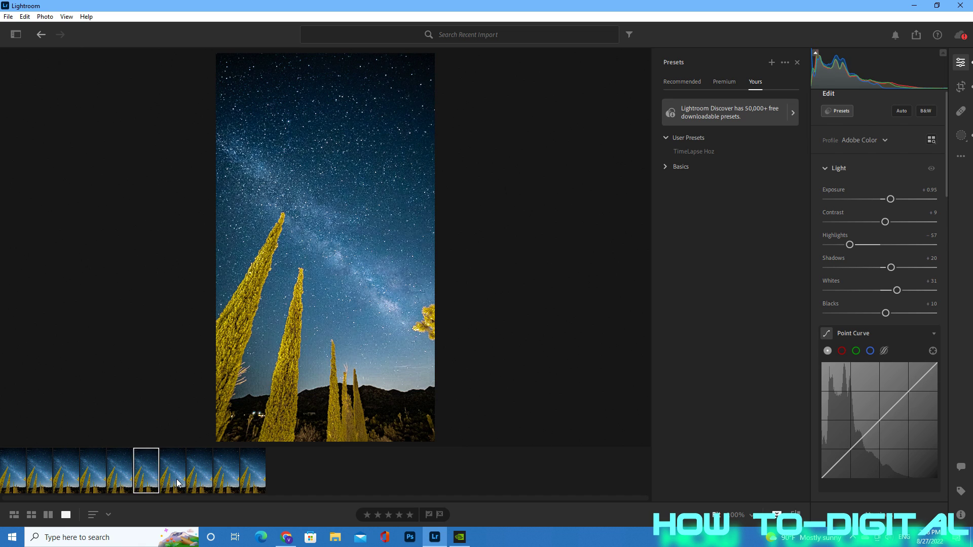
pyautogui.click(178, 483)
pyautogui.click(226, 482)
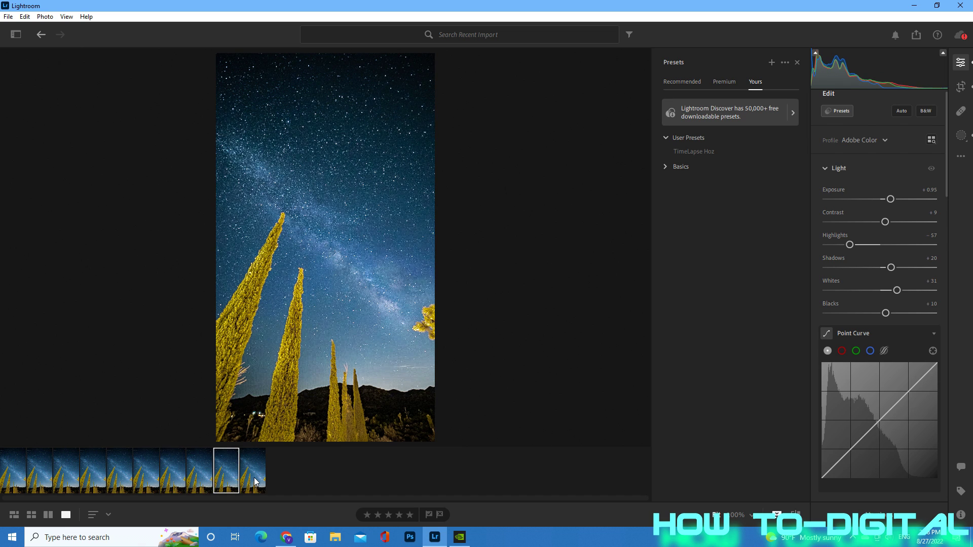
# Select all ten Milky Way photos and start an export from the File menu
pyautogui.click(24, 480)
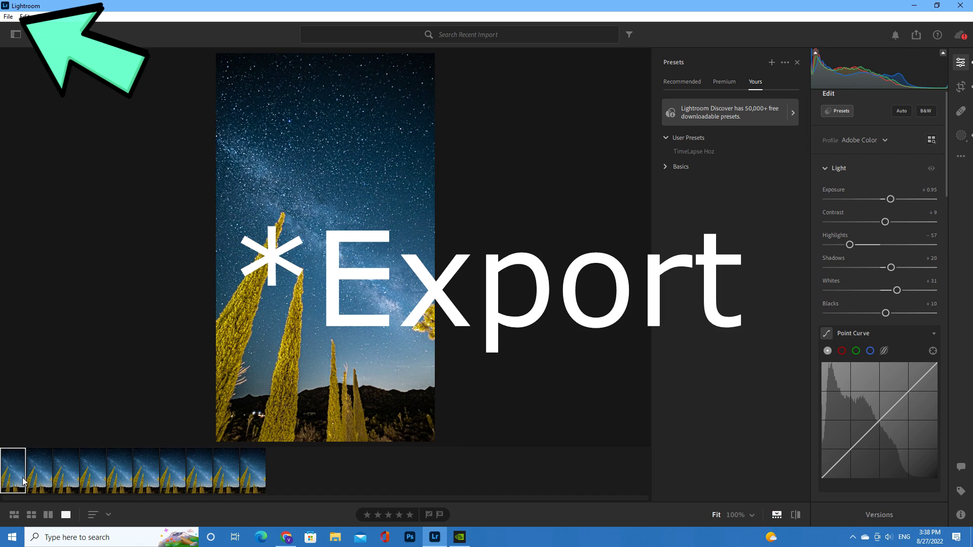
pyautogui.keyDown('shift'); pyautogui.click(254, 480); pyautogui.keyUp('shift')
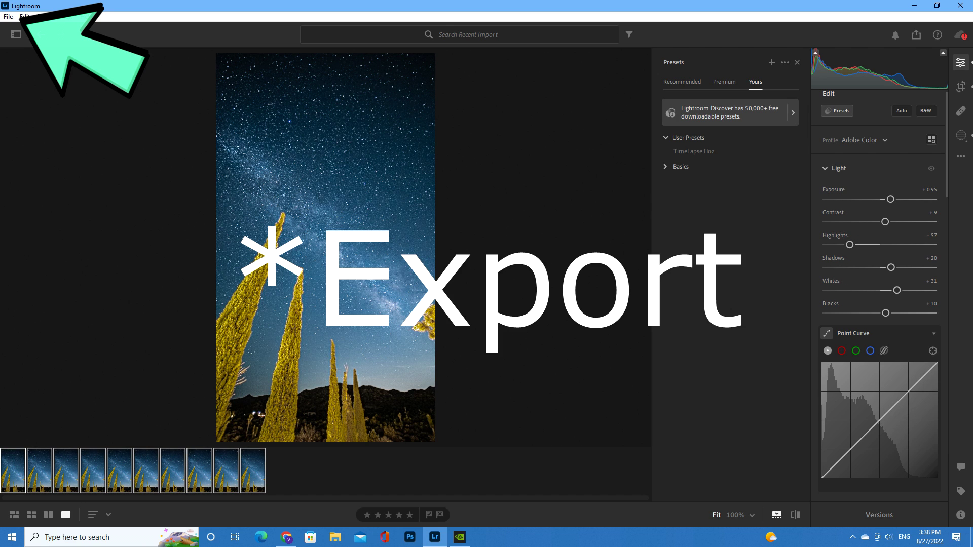
pyautogui.click(9, 19)
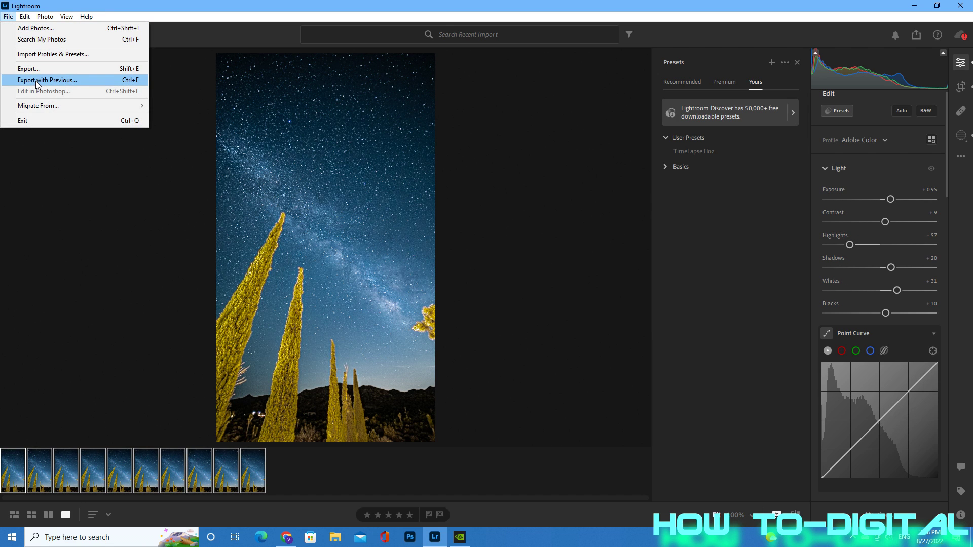
pyautogui.click(42, 68)
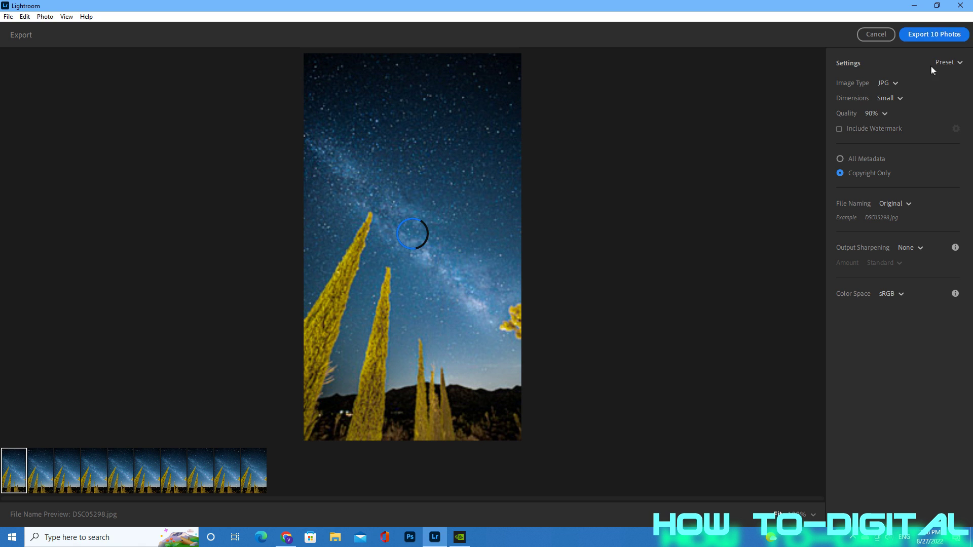
# Set the export to JPG at full-size dimensions and 100% quality
pyautogui.click(901, 85)
pyautogui.click(885, 92)
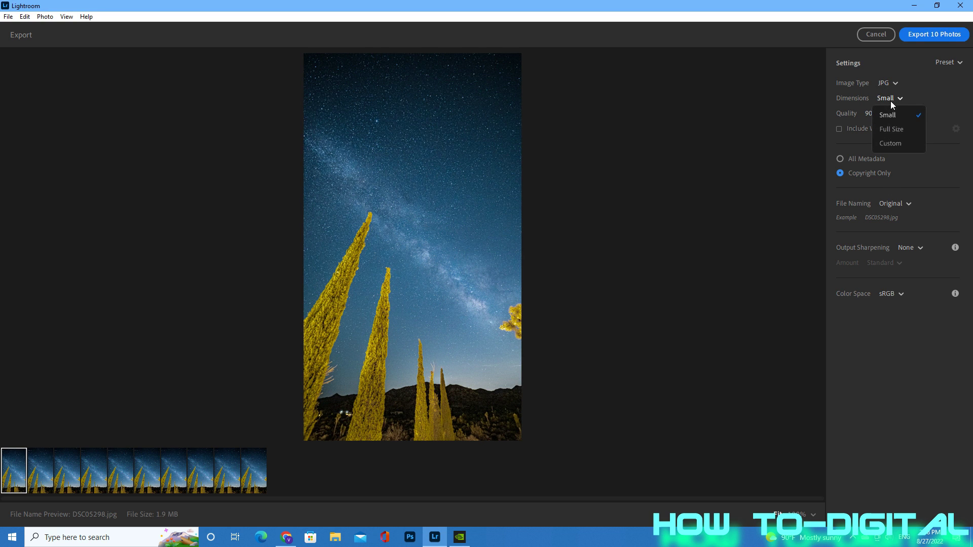
pyautogui.click(891, 129)
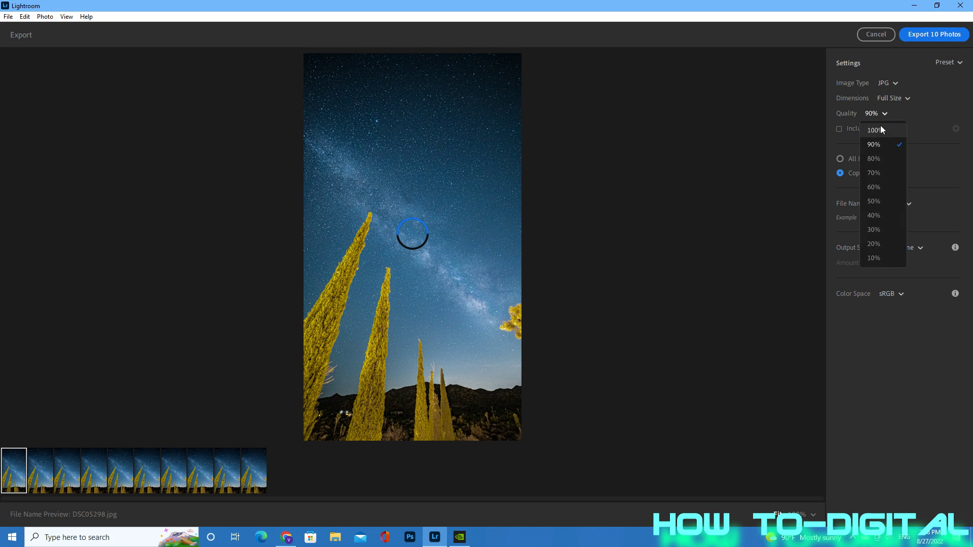
pyautogui.click(881, 129)
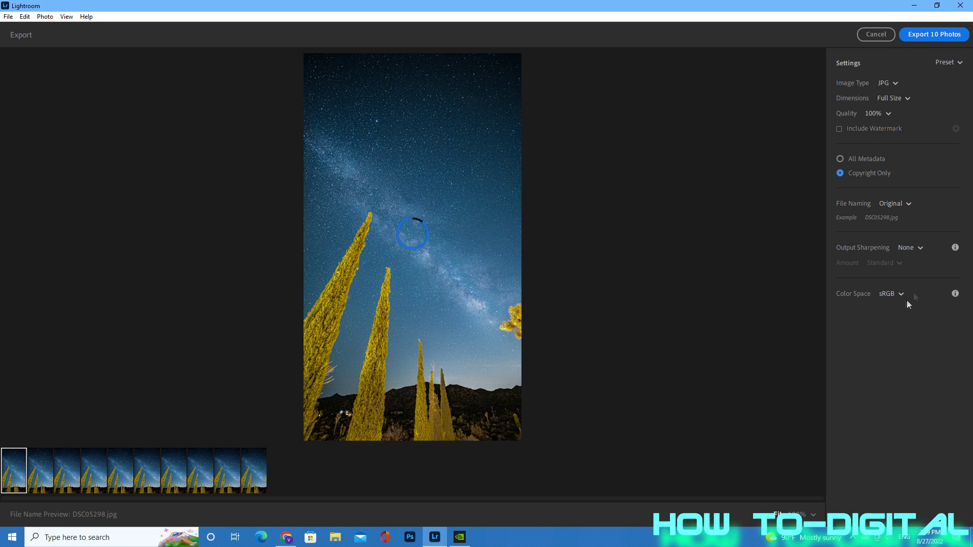
# Export the ten photos into a new folder 'complete' created inside YT
pyautogui.click(932, 39)
pyautogui.rightClick(174, 180)
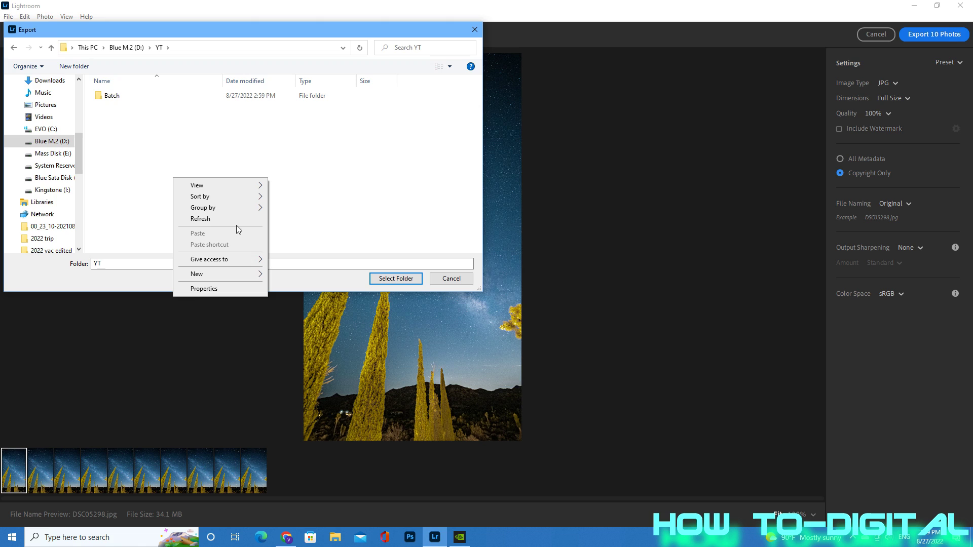
pyautogui.click(289, 275)
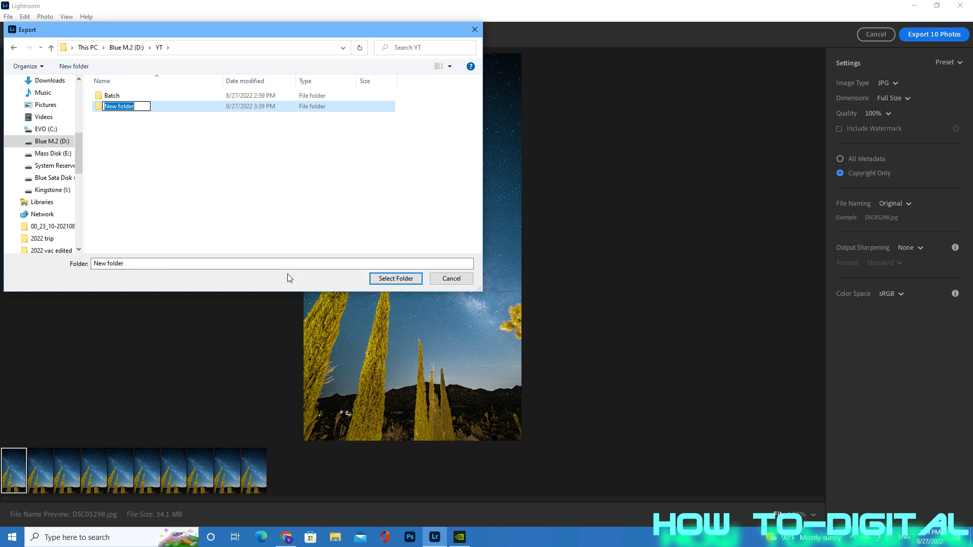
pyautogui.write('compl')
pyautogui.write('ete')
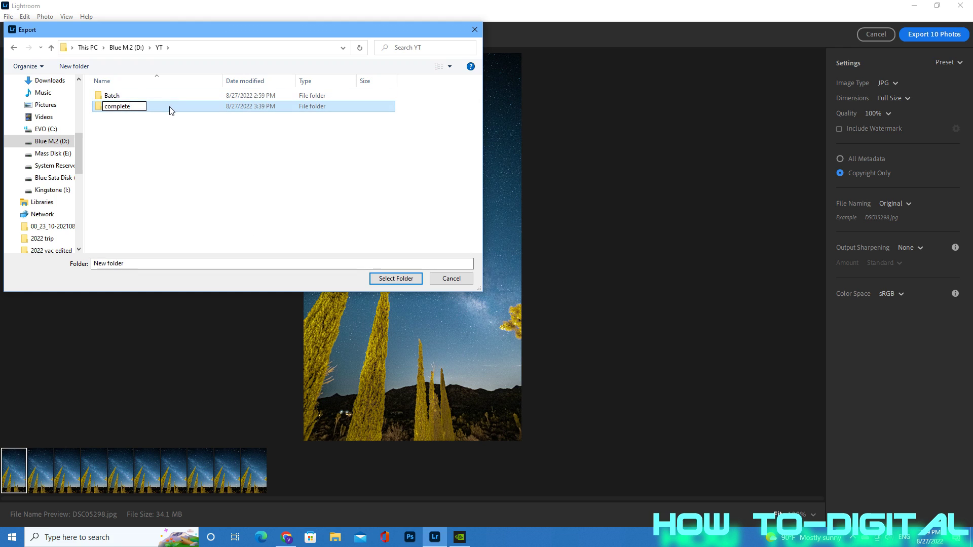
pyautogui.click(169, 108)
pyautogui.doubleClick(181, 108)
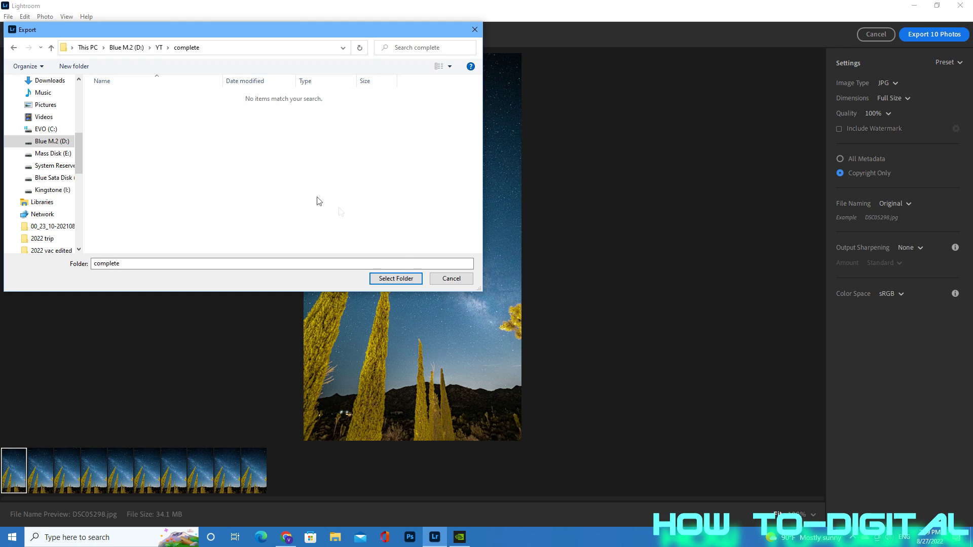
pyautogui.click(394, 279)
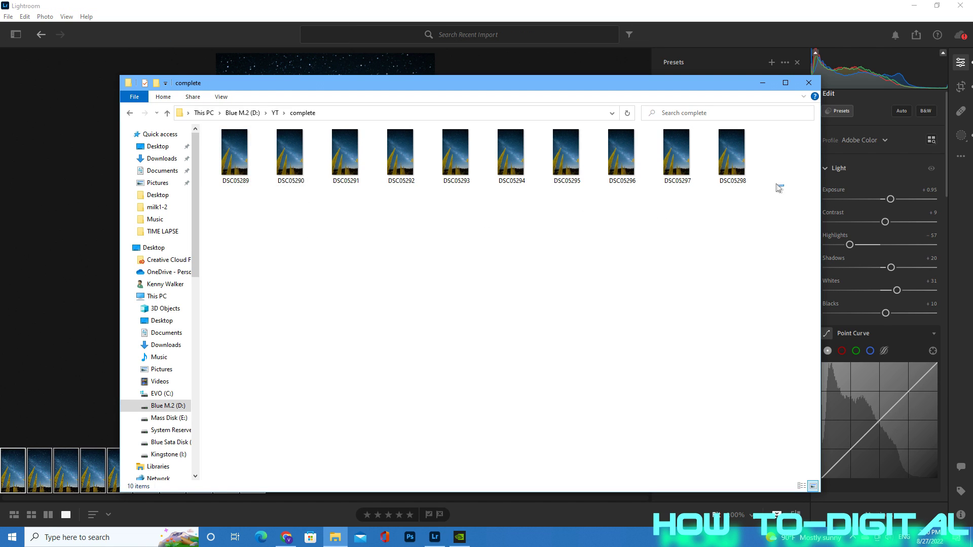
# Open all the exported JPGs from the complete folder in a photo viewer
pyautogui.moveTo(784, 187); pyautogui.dragTo(238, 138)
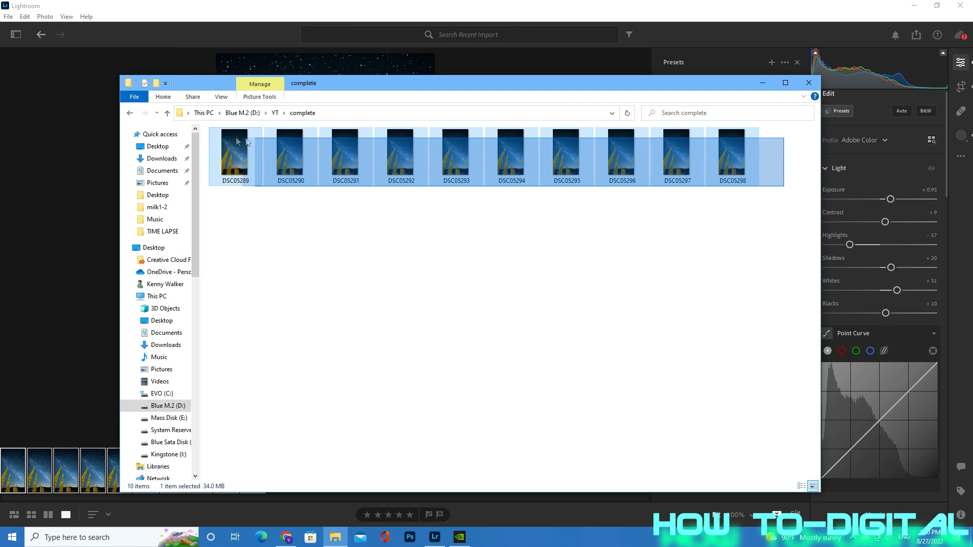
pyautogui.rightClick(224, 146)
pyautogui.click(240, 161)
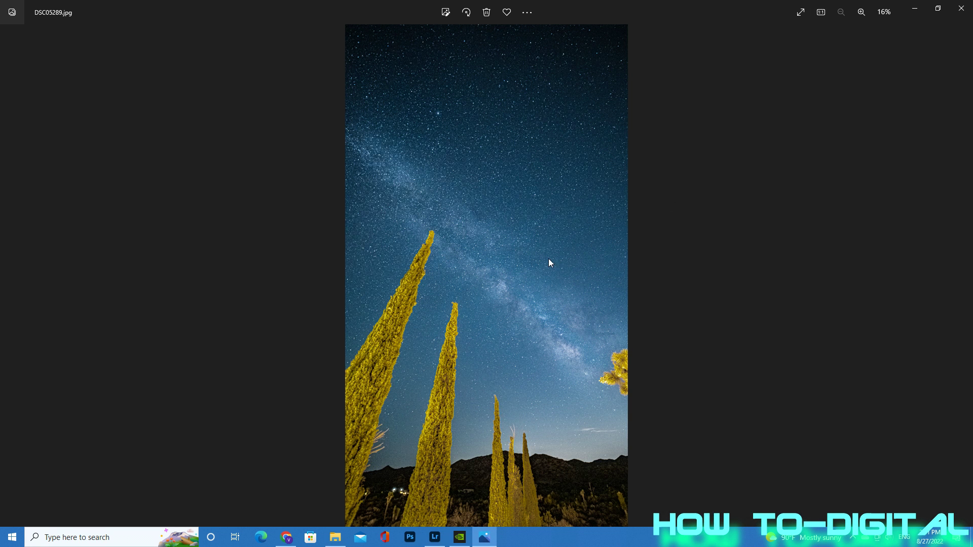
# Browse forward through the exported Milky Way JPGs in Windows Photos to compare their edits
pyautogui.click(960, 279)
pyautogui.click(959, 286)
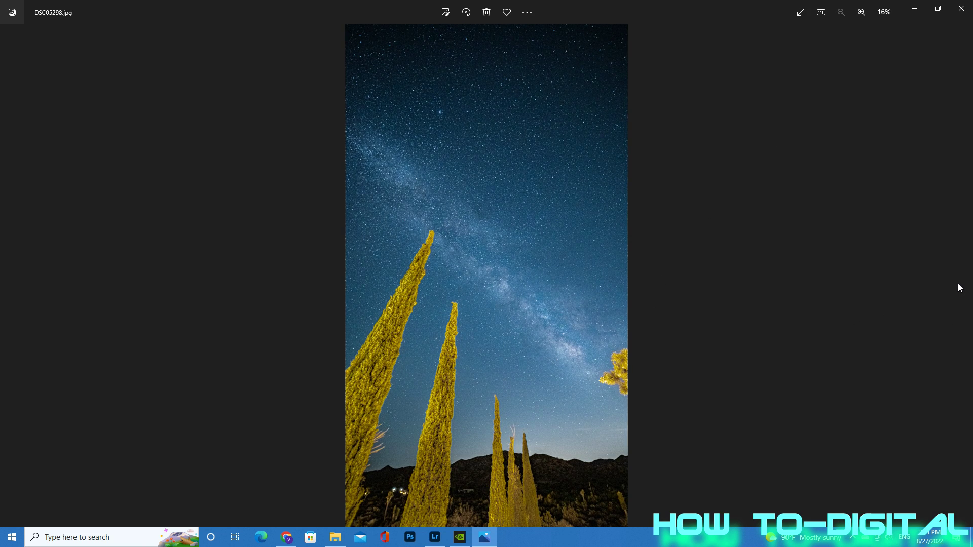